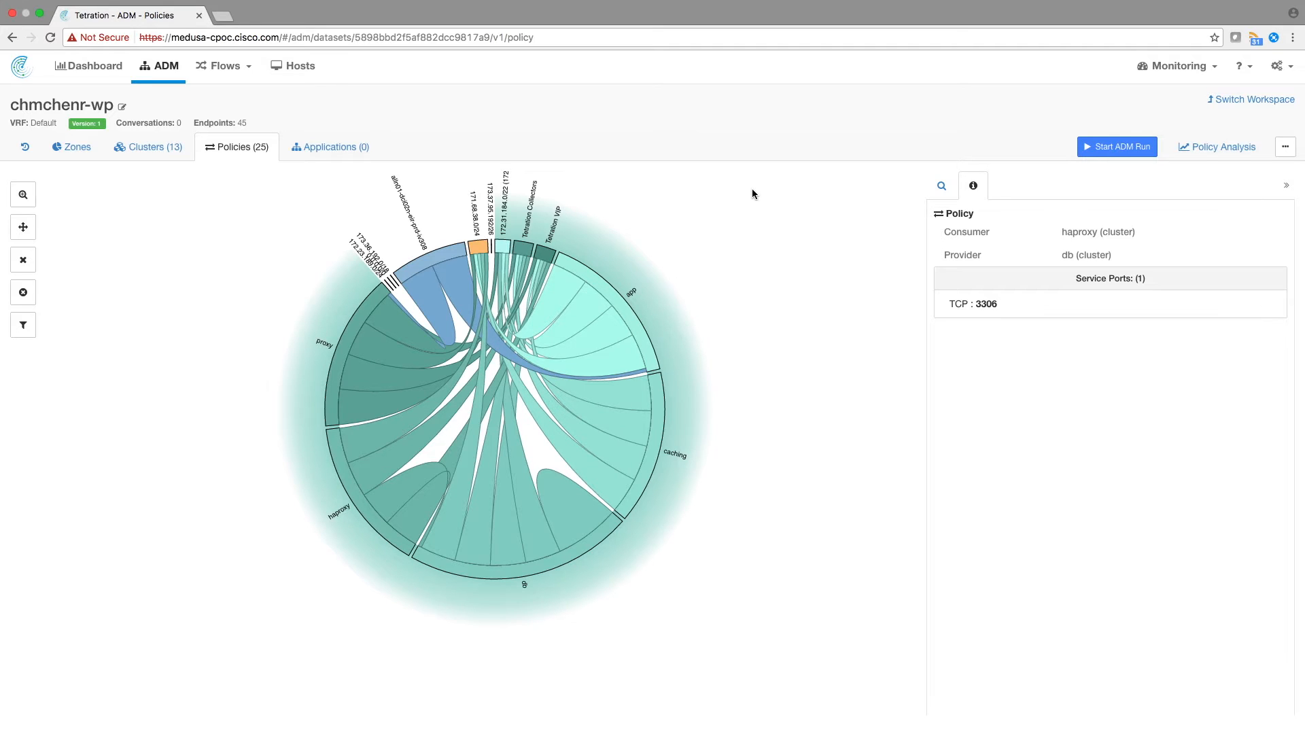
- Select the db cluster in the policy chord diagram and expand its Endpoints, Neighbors and Provides sections
mouse_move(560, 566)
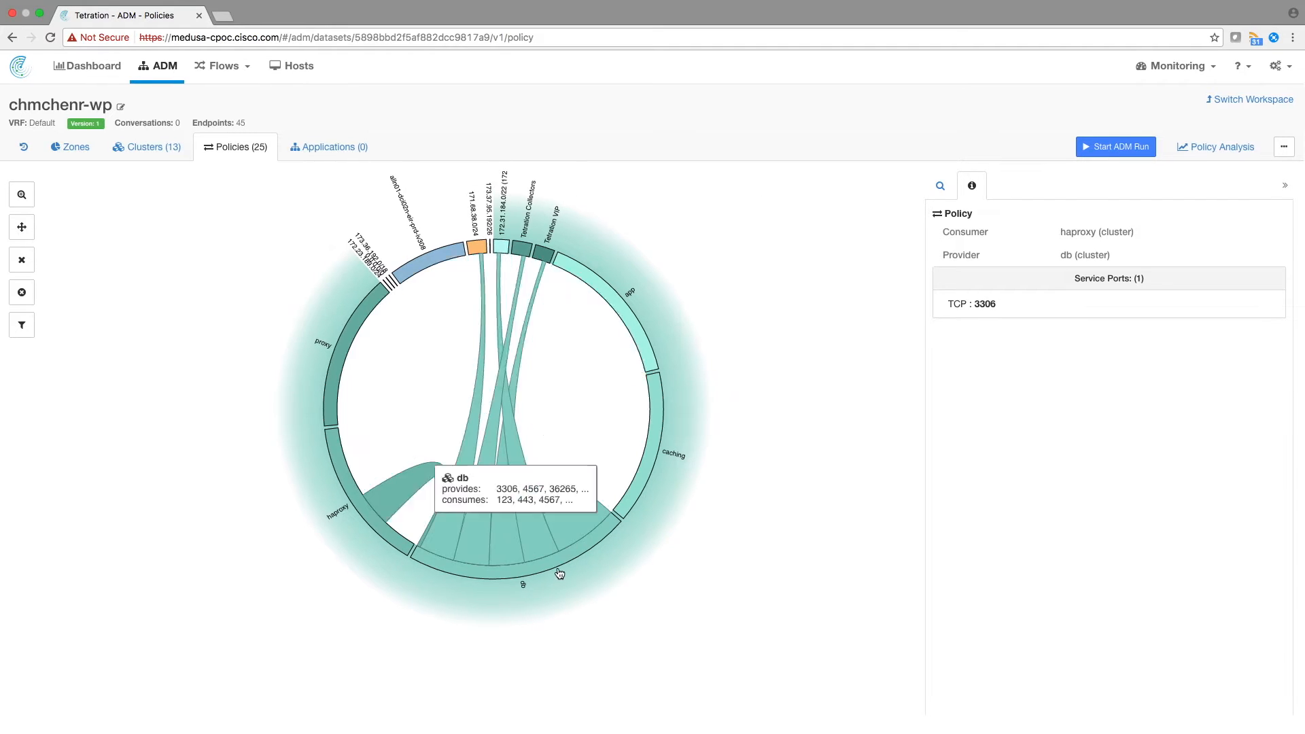
scroll(561, 566, "down", 1)
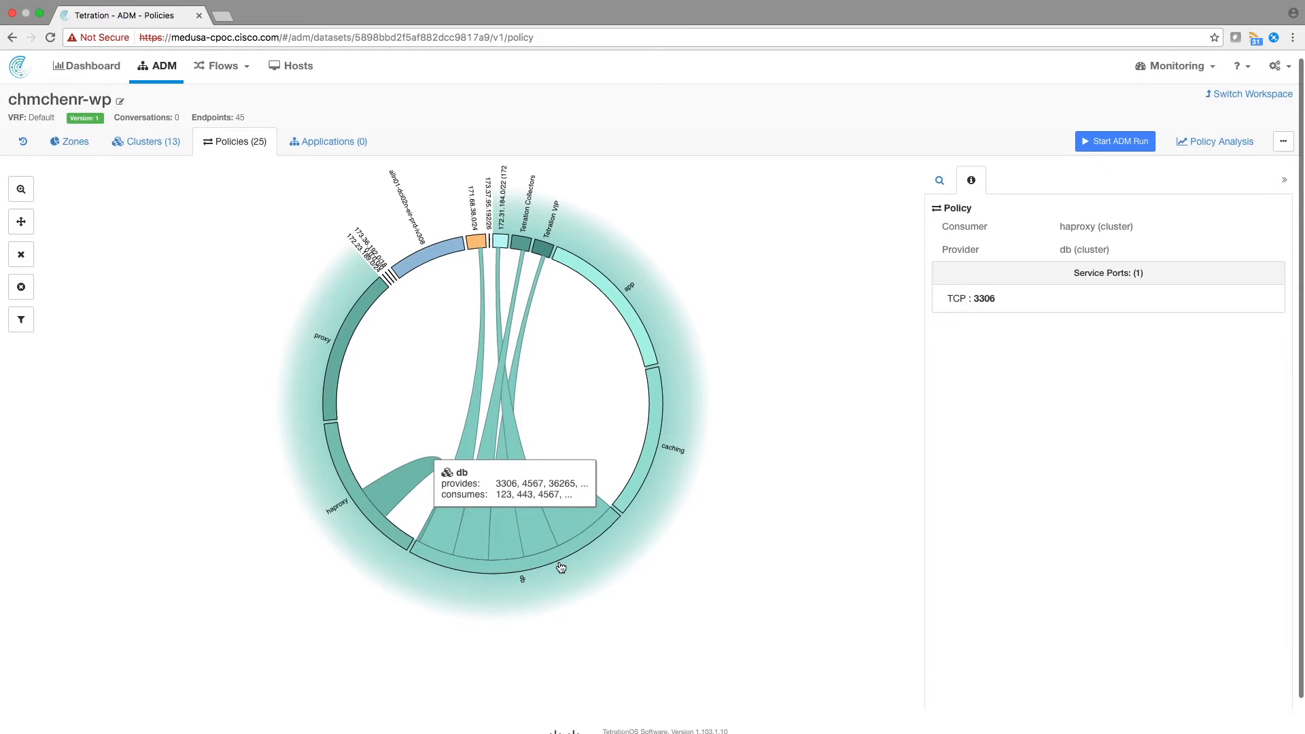
left_click(561, 562)
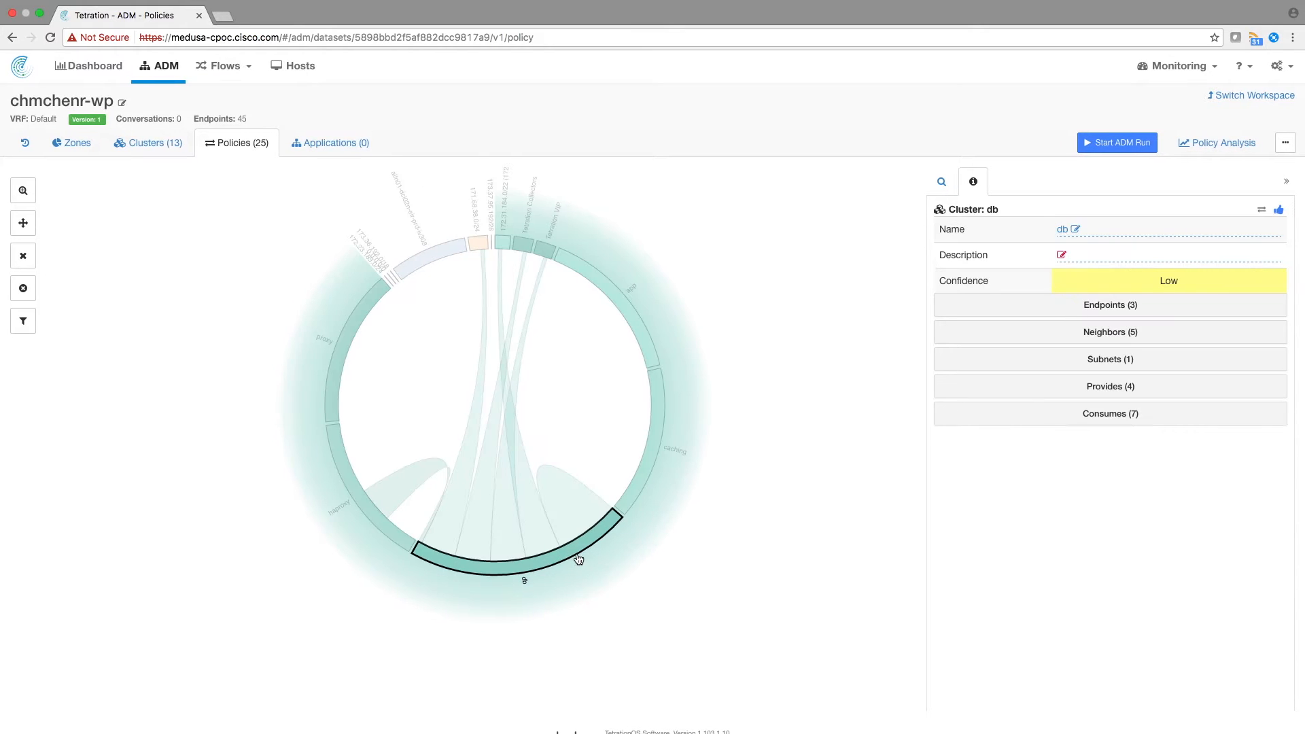
left_click(1122, 312)
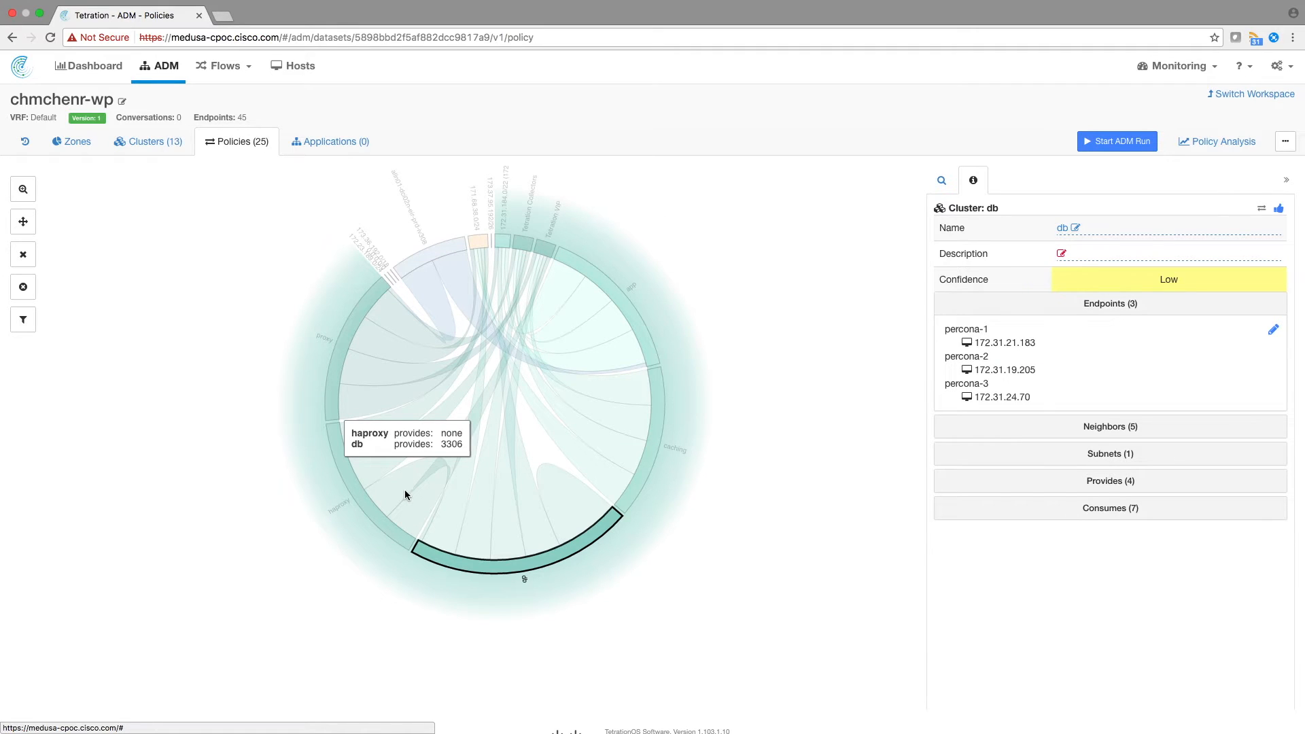
left_click(1120, 428)
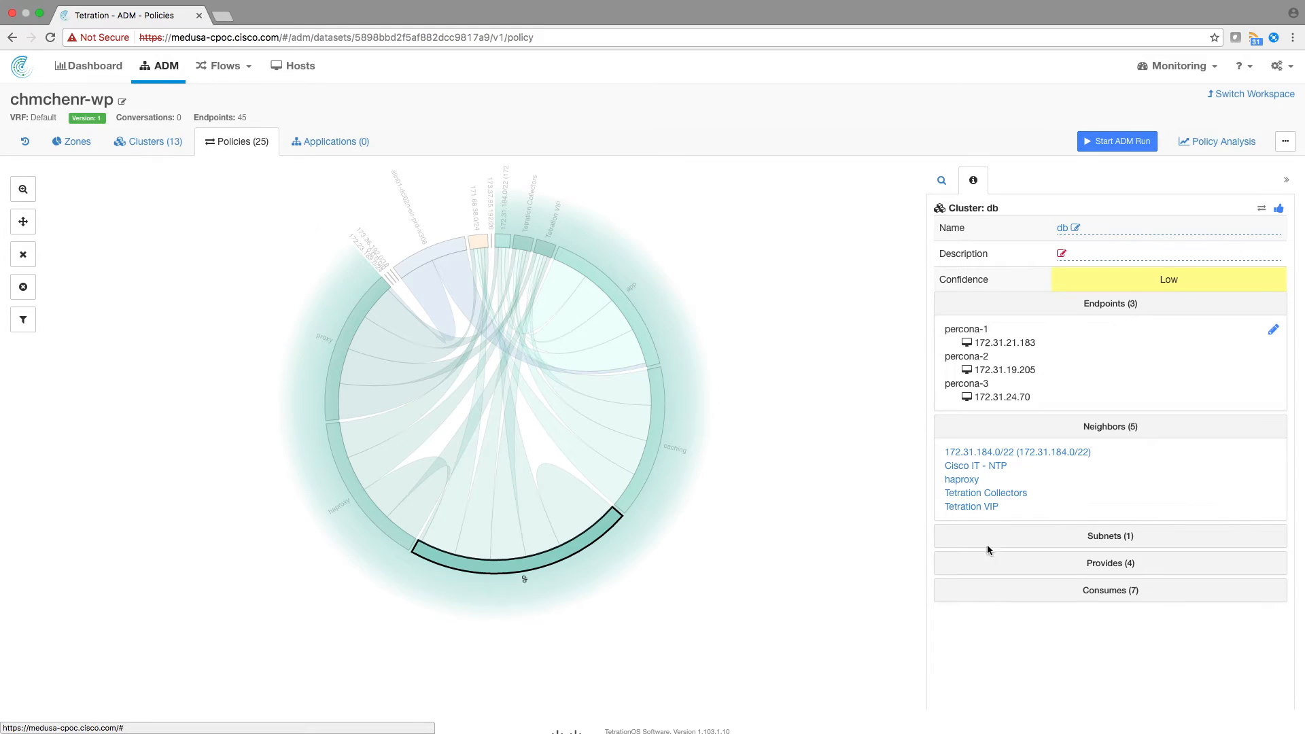
left_click(1118, 563)
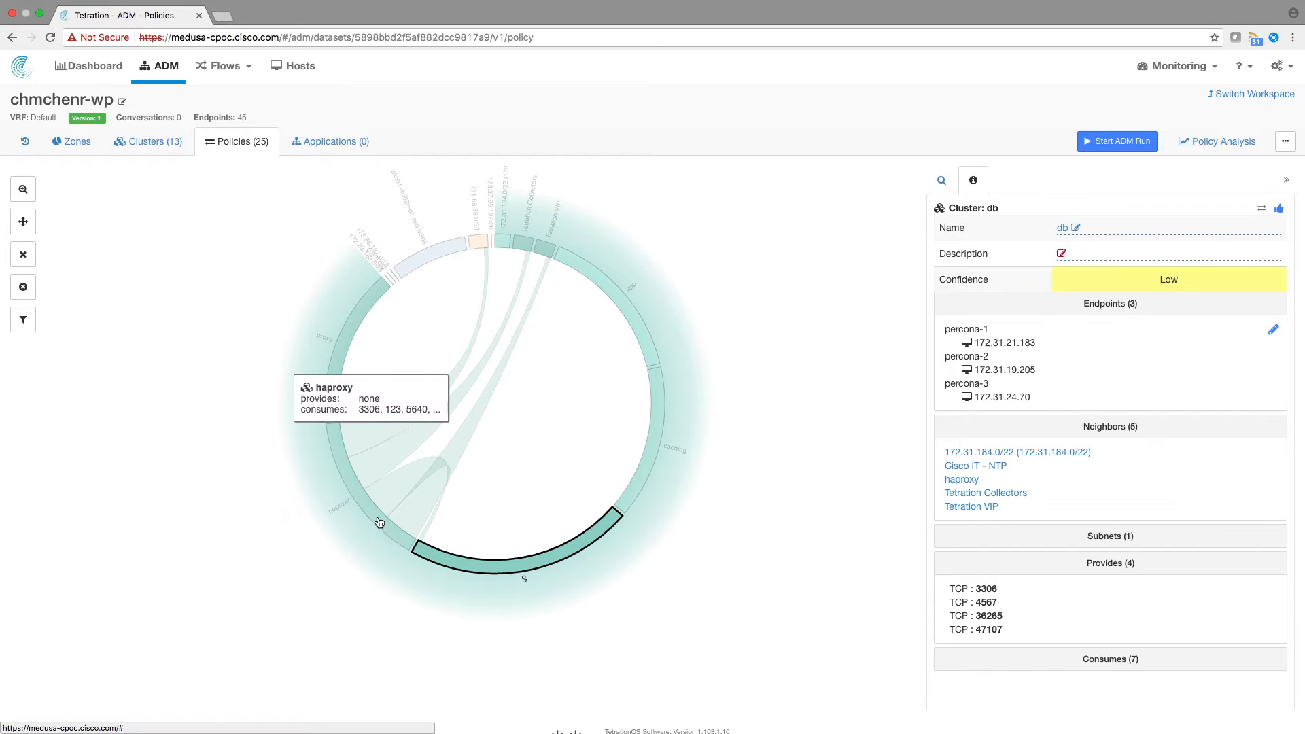
- Inspect the haproxy-to-db policy chord and expand its service ports
left_click(386, 495)
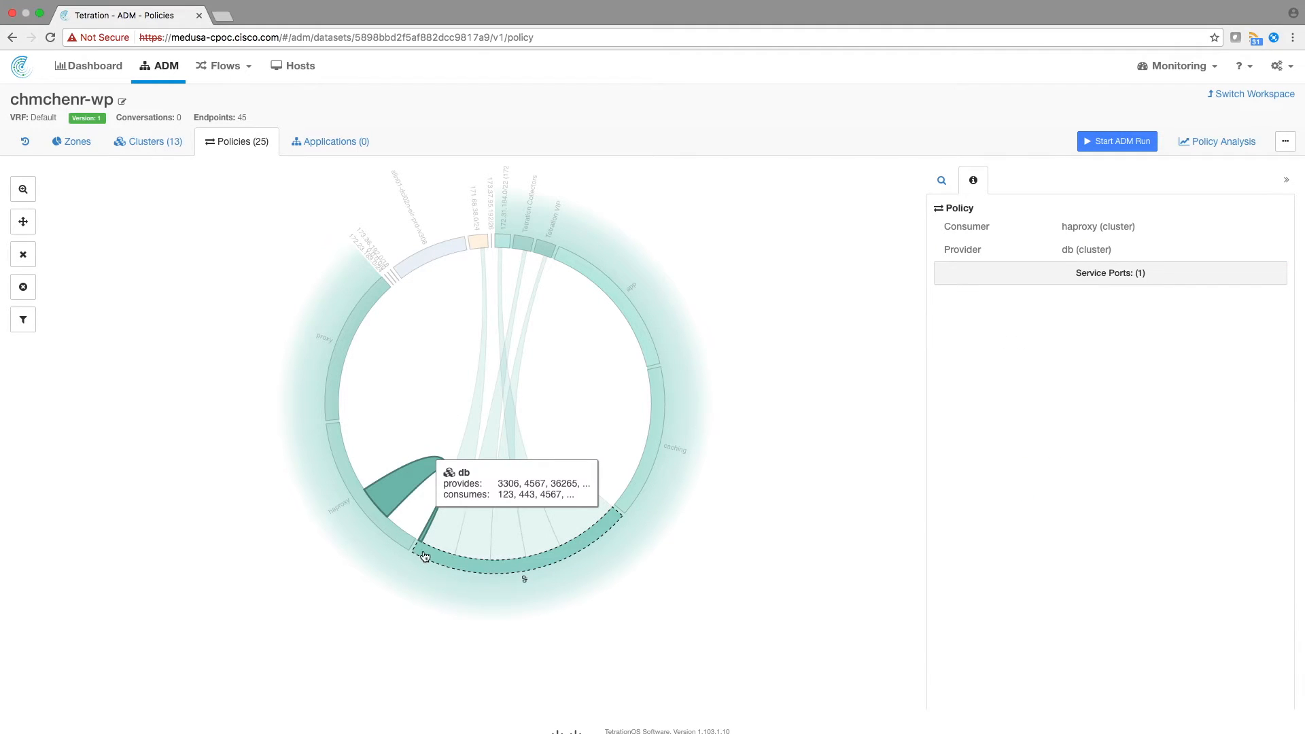
left_click(1096, 275)
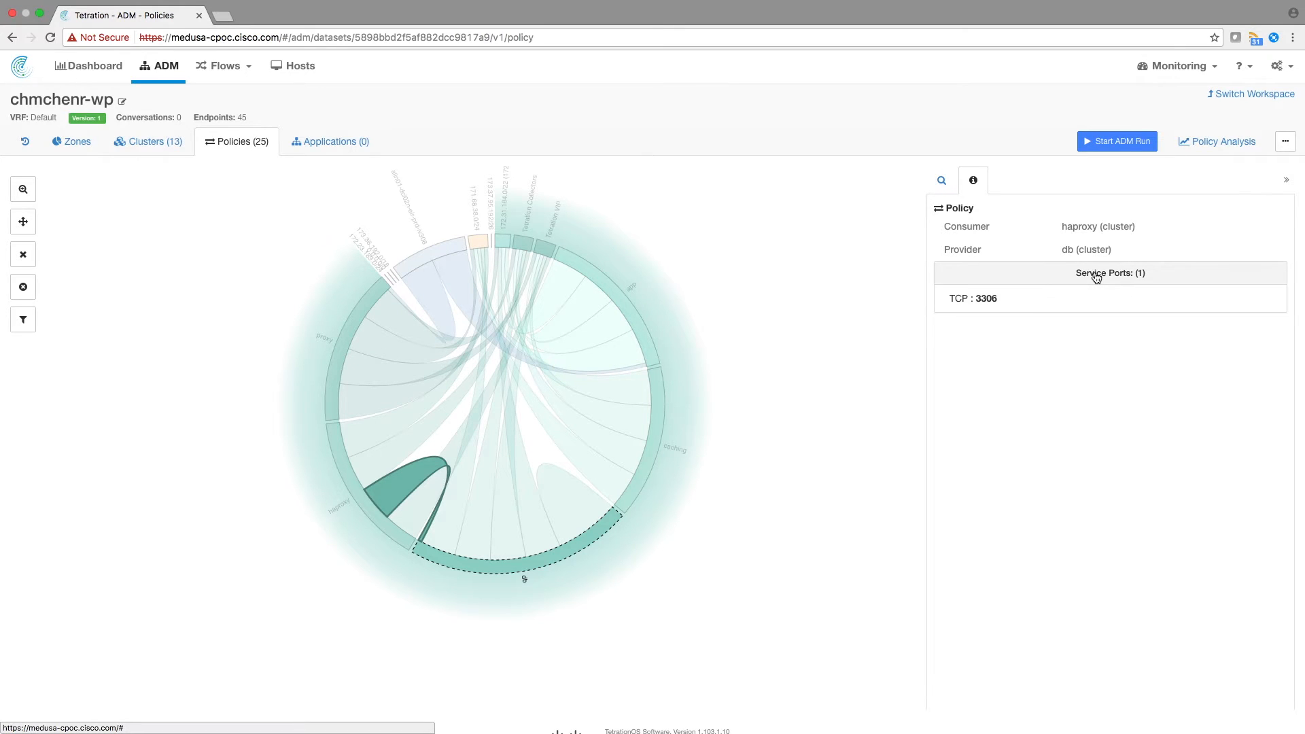
scroll(931, 209, "down", 1)
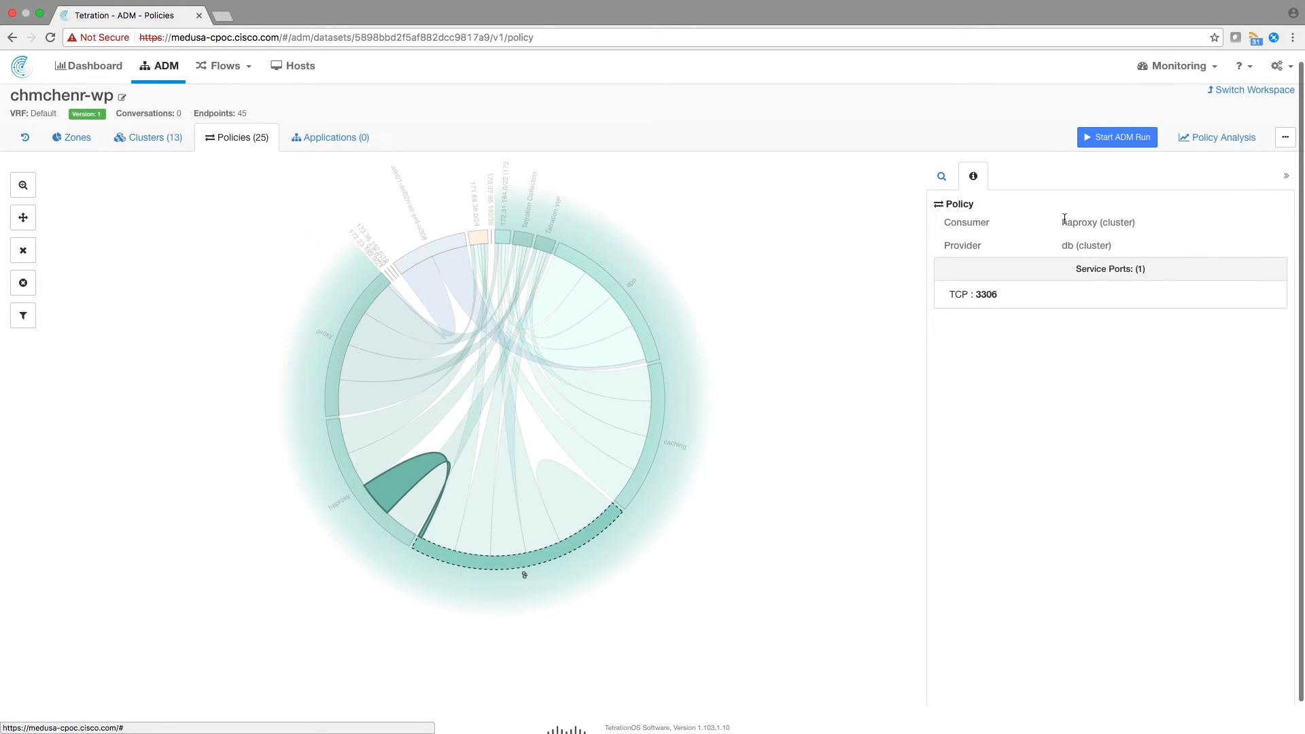
left_click_drag(1063, 222, 1180, 218)
scroll(1124, 227, "down", 1)
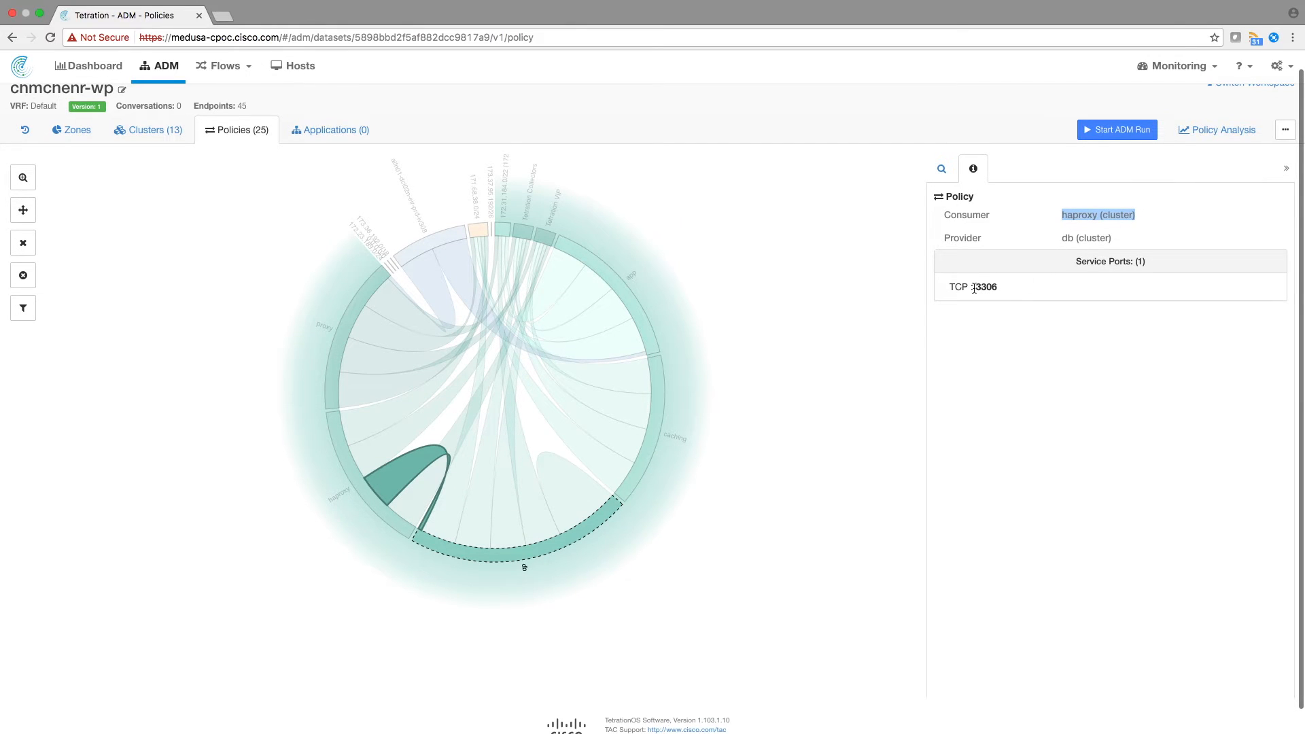
scroll(976, 284, "up", 1)
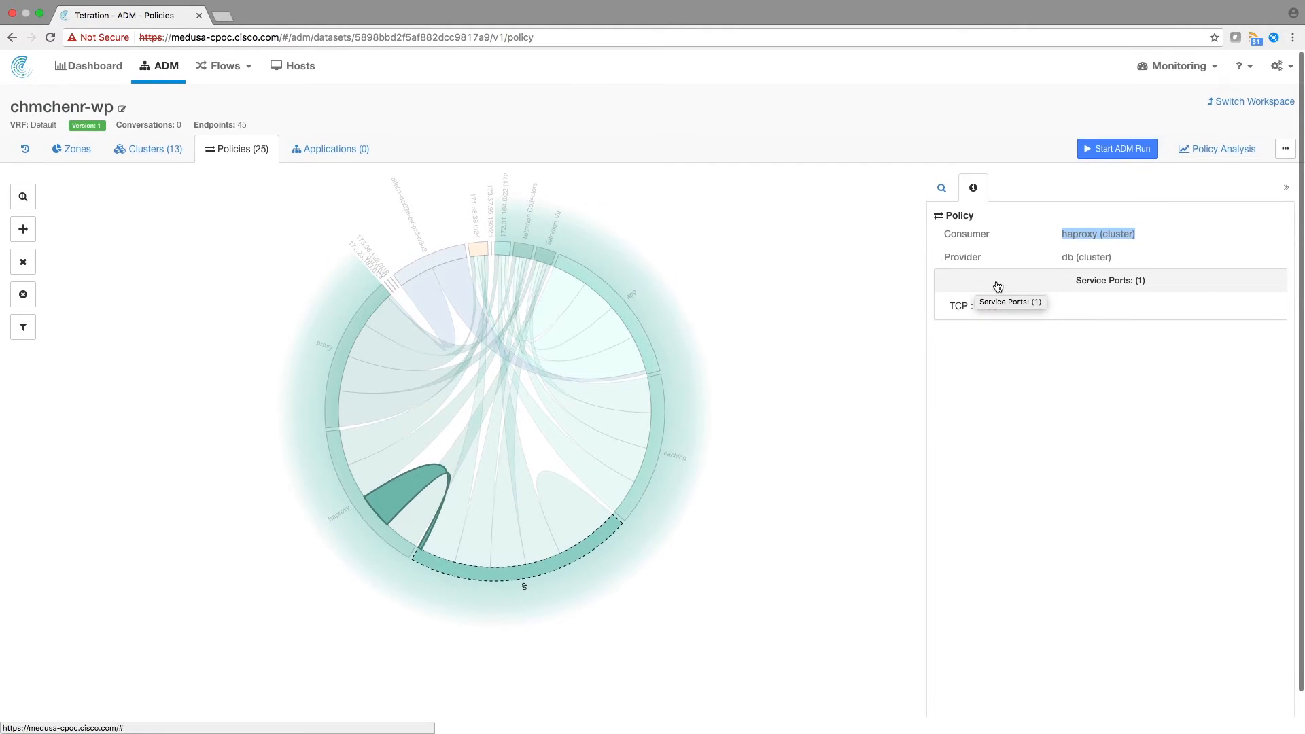
left_click(385, 503)
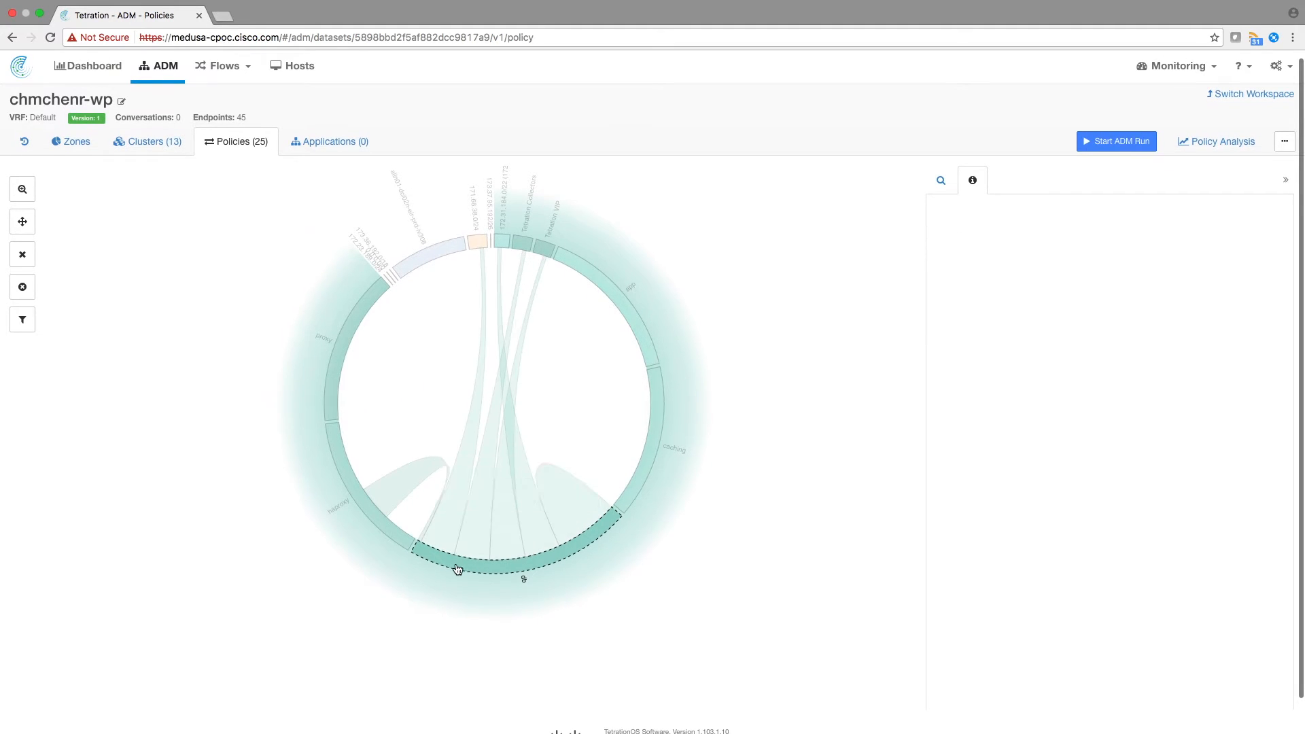
scroll(952, 421, "up", 1)
left_click(1285, 154)
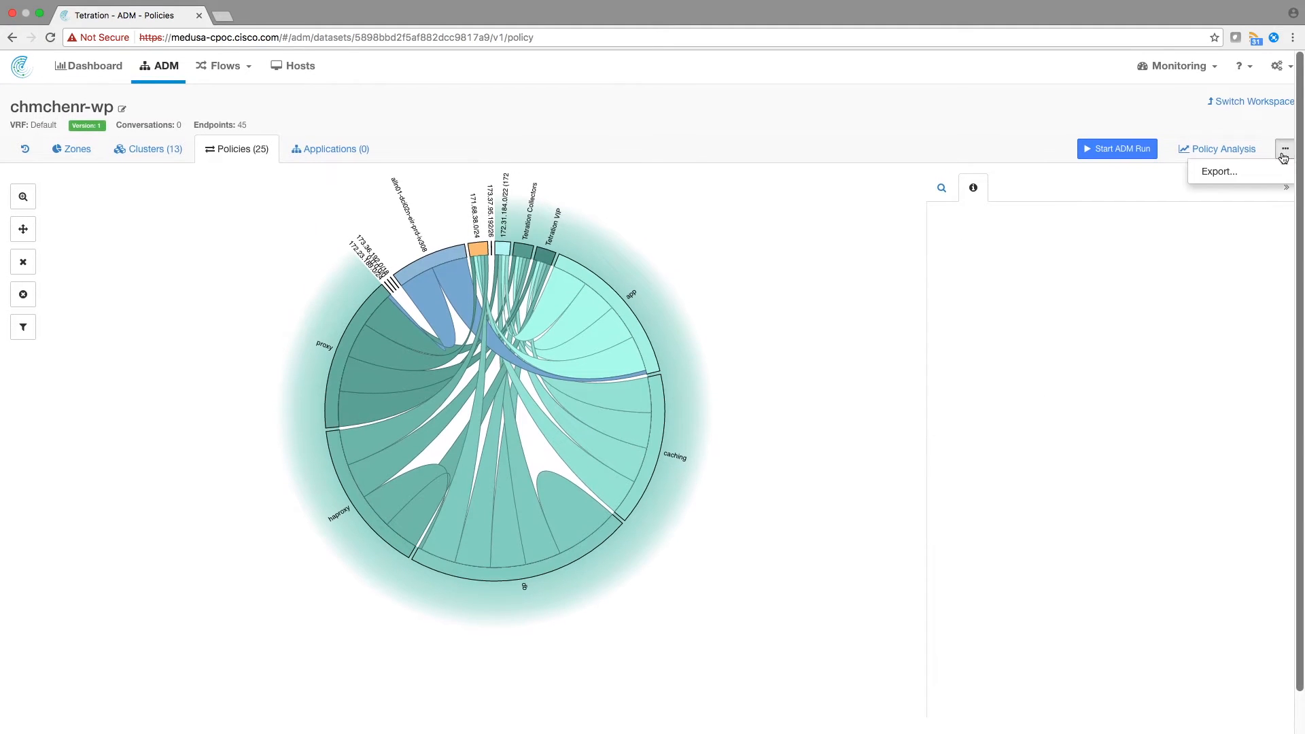
left_click(1220, 175)
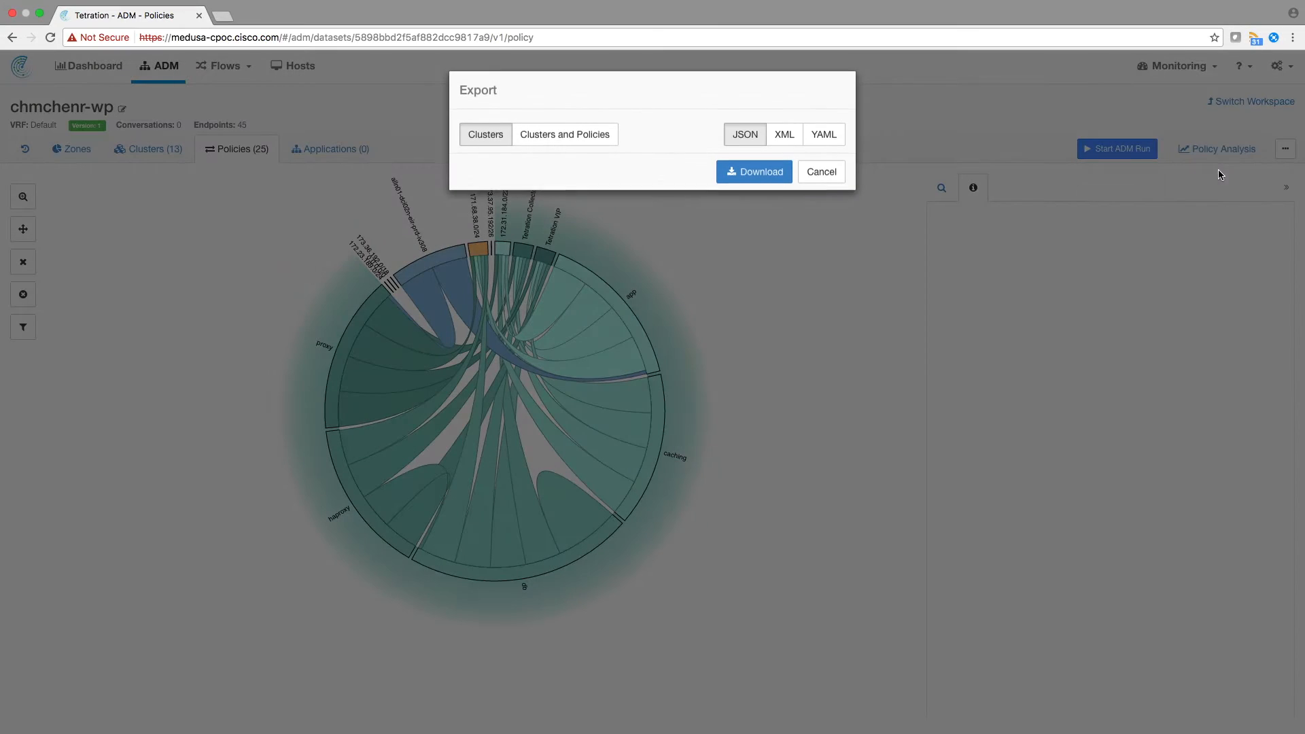
left_click(559, 135)
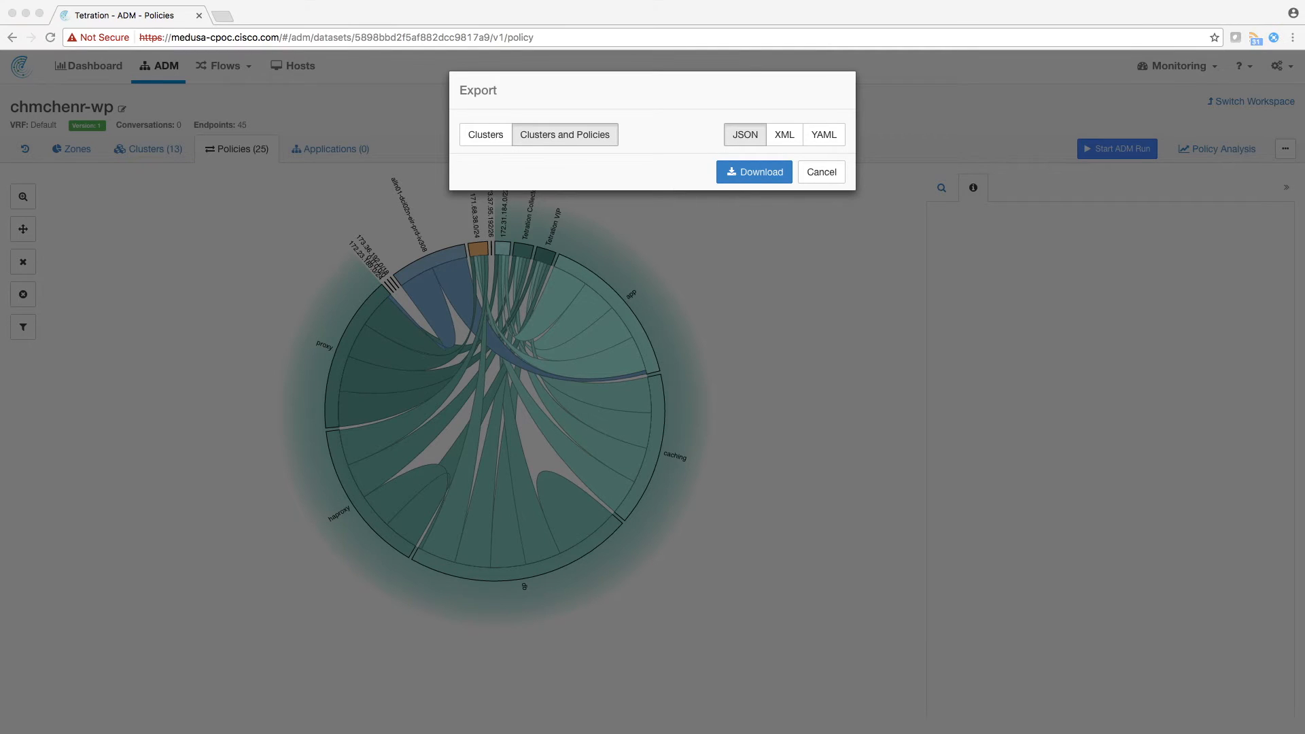
left_click(823, 174)
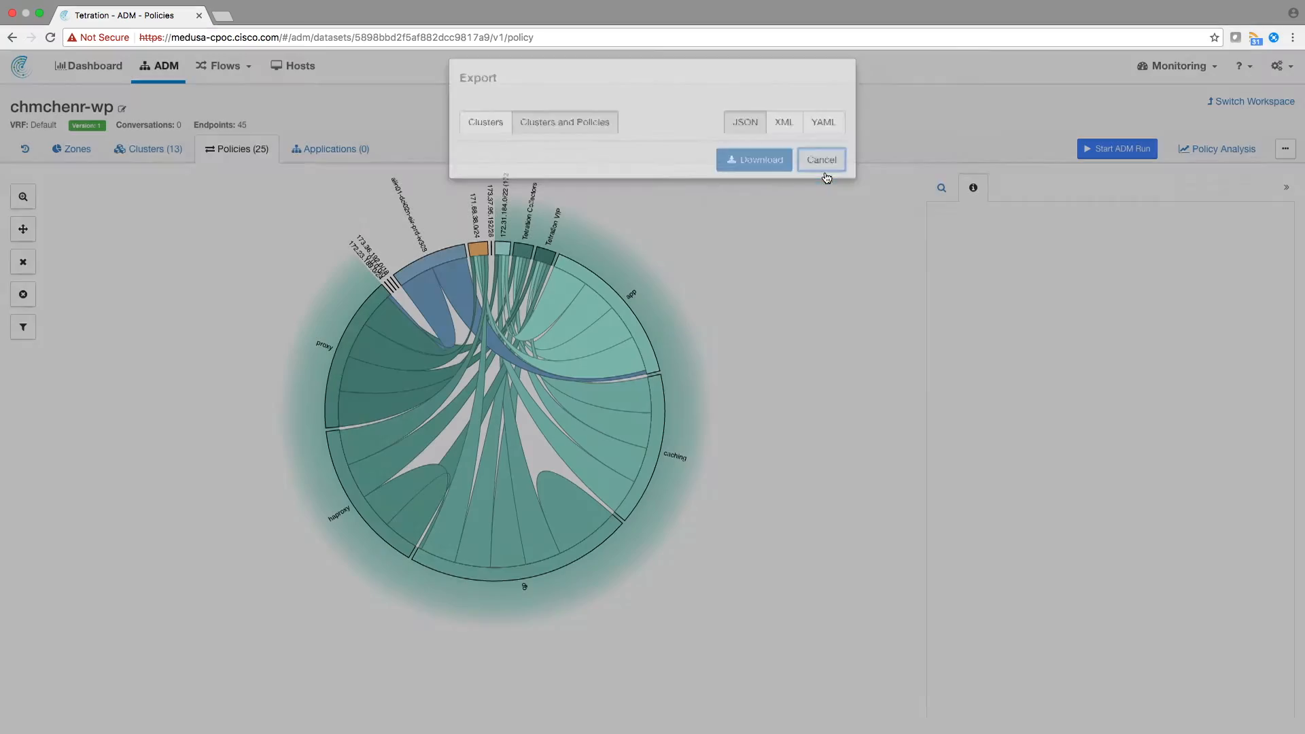
- Switch to the Atom editor and scroll through the exported Wordpress-v6-policies.json file
key("ctrl+Left")
key("ctrl+Left")
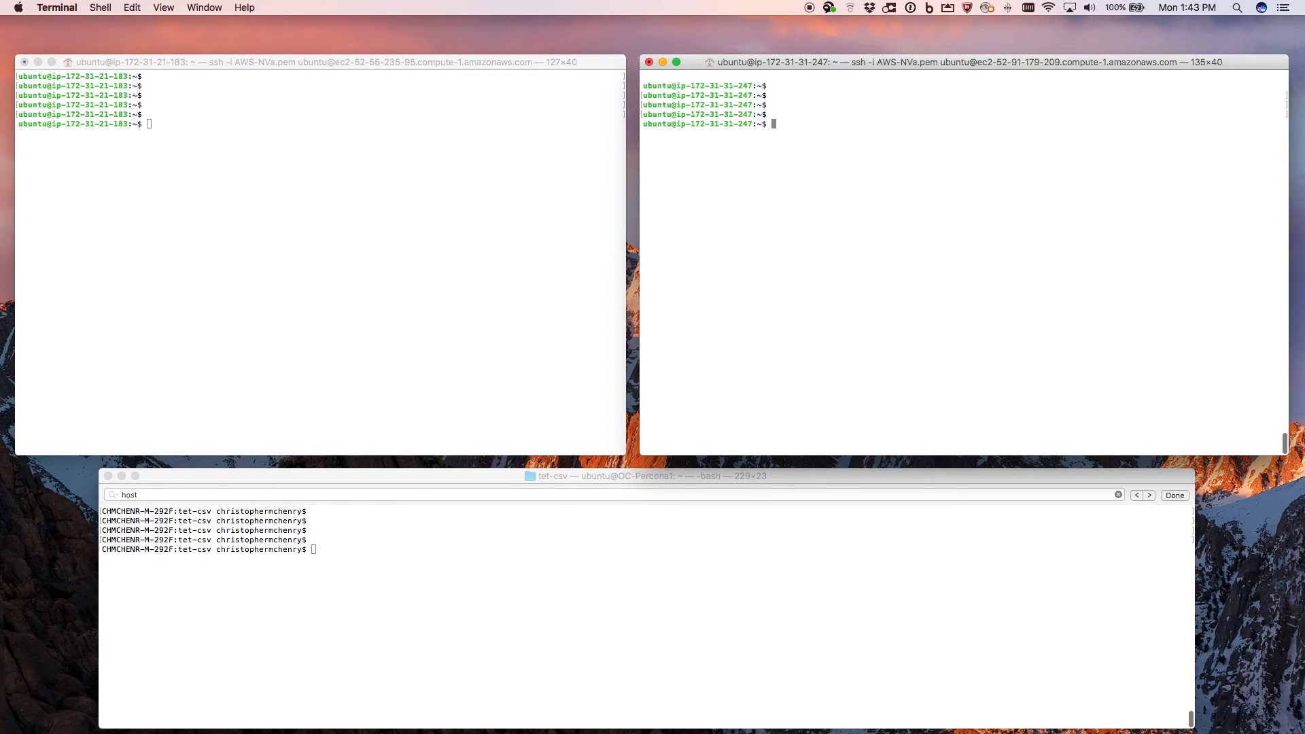
key("super+Tab")
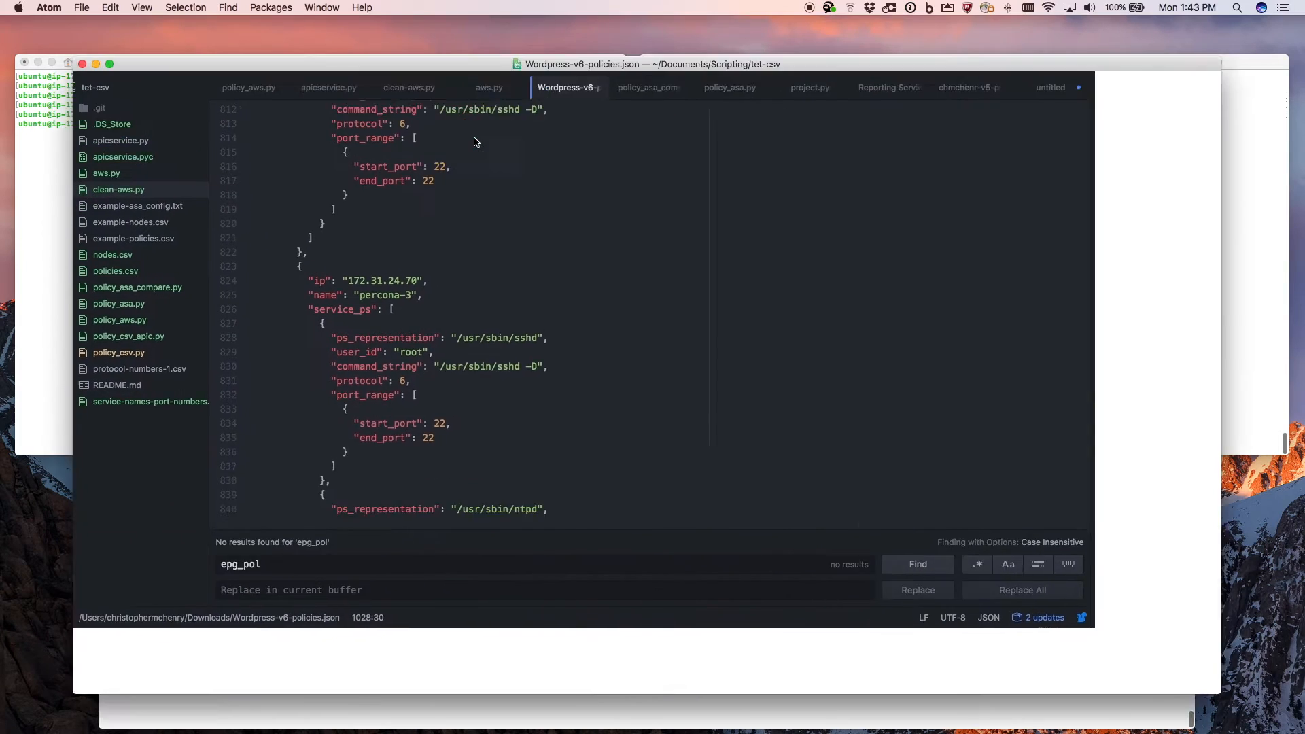
scroll(434, 213, "down", 5)
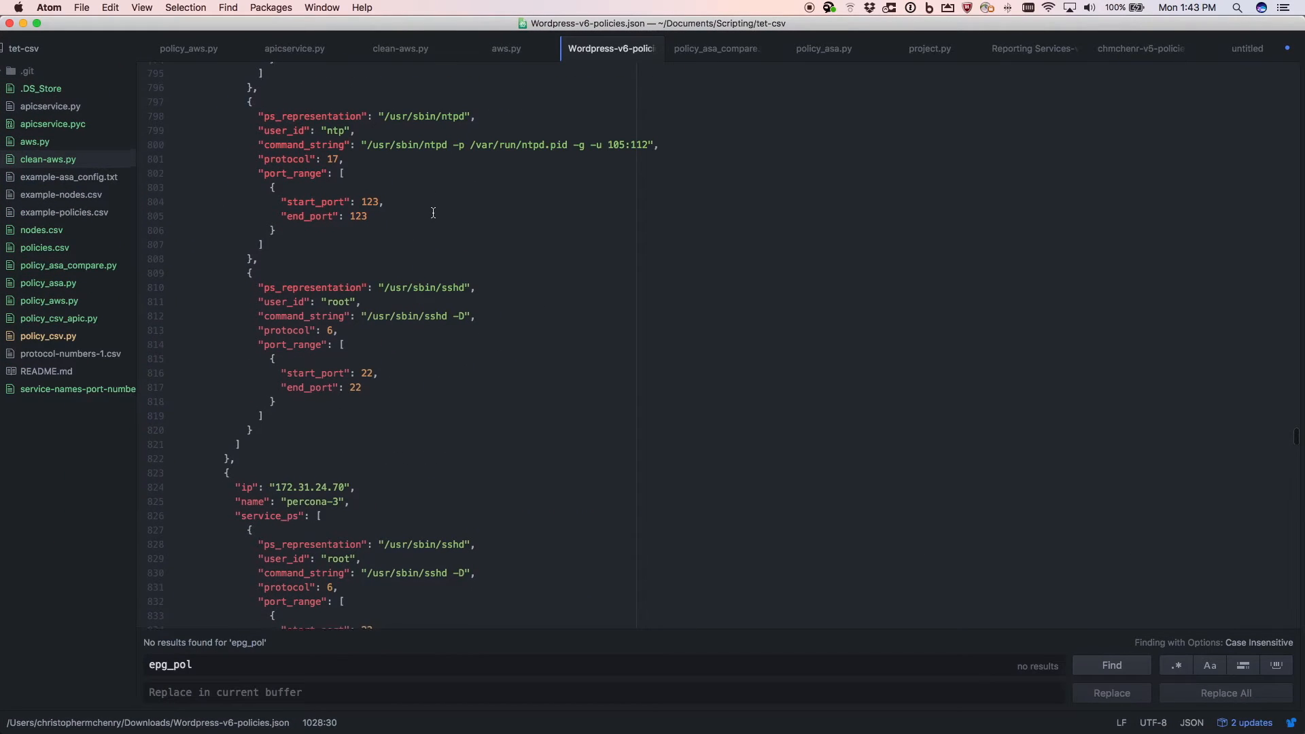
scroll(434, 213, "down", 4)
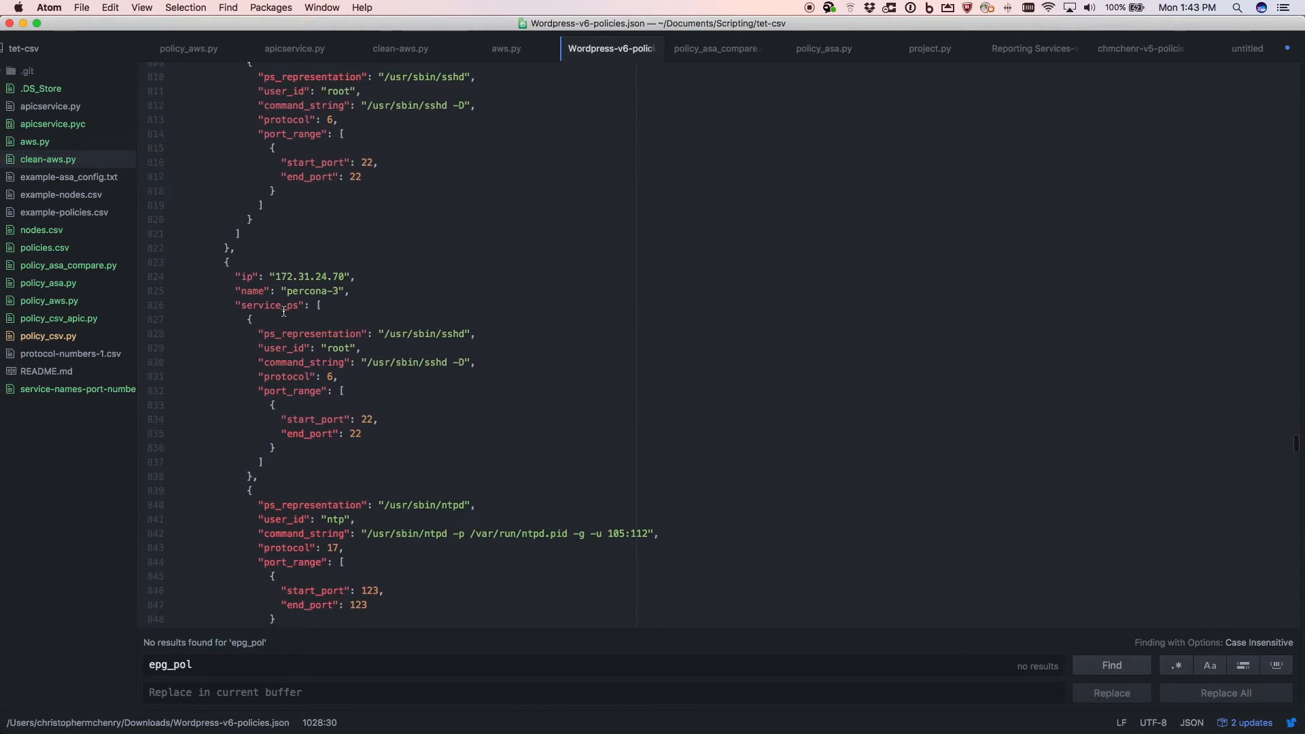
scroll(279, 299, "up", 20)
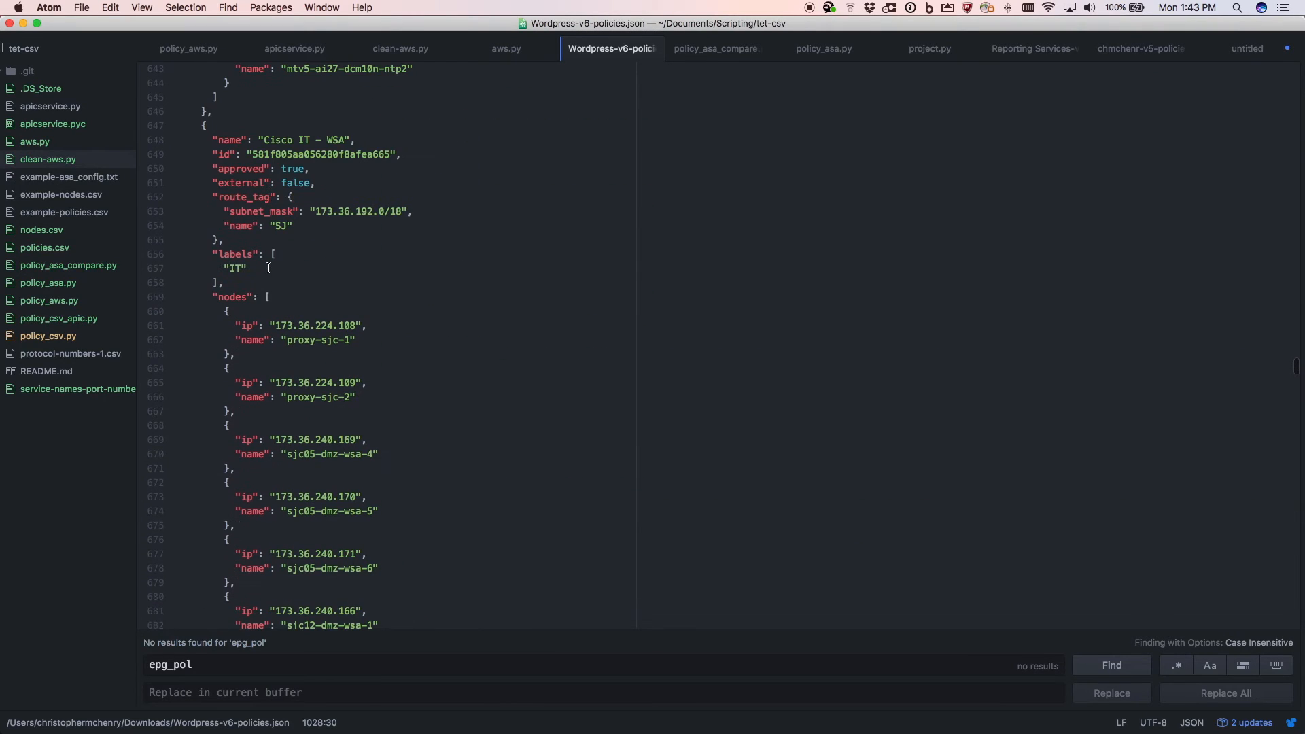
scroll(269, 268, "up", 18)
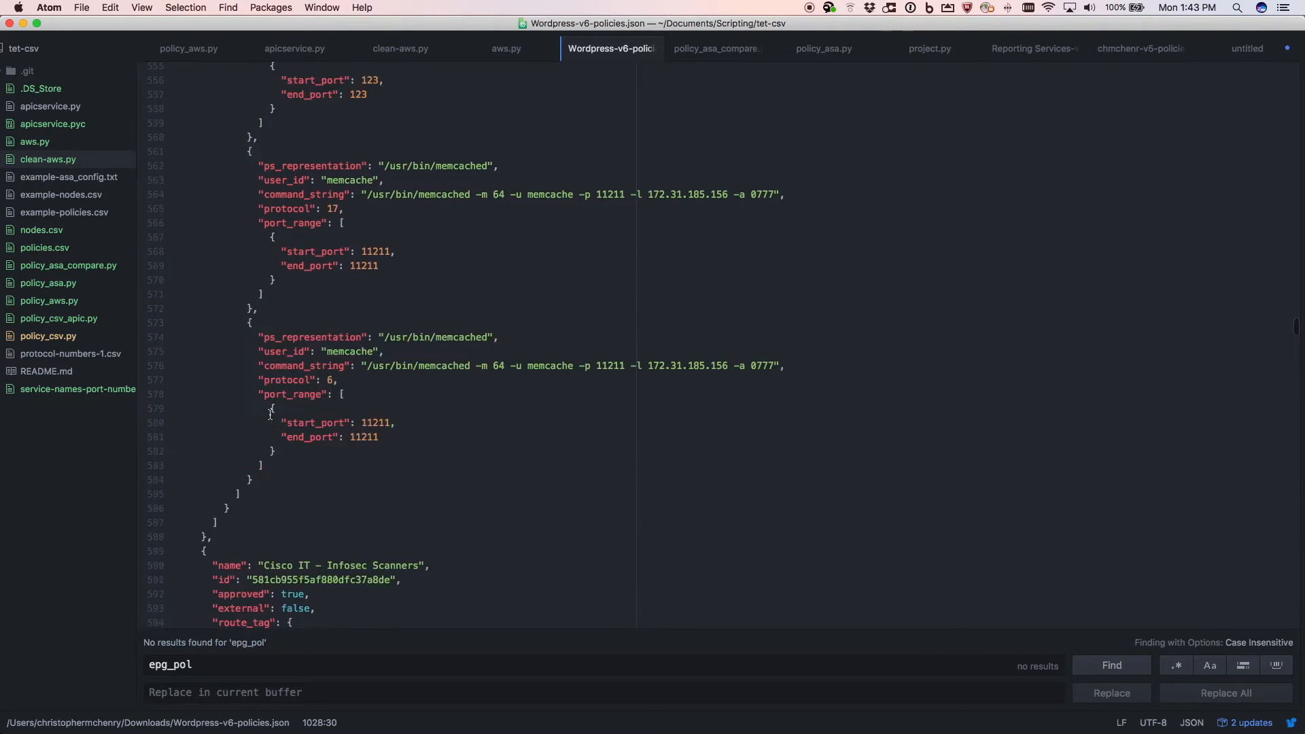
scroll(269, 411, "up", 4)
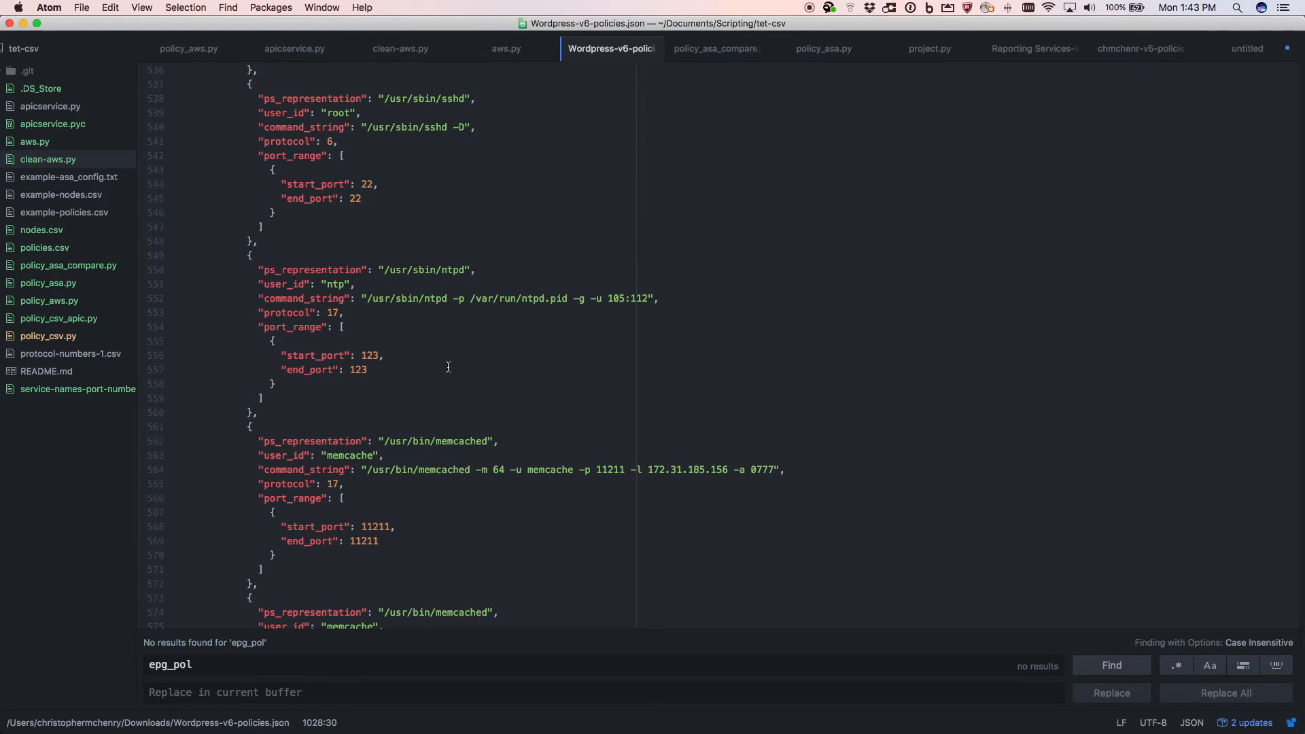
- Switch to the AWS EC2 console and review the inbound rules of the default and ssh security groups
key("ctrl+Right")
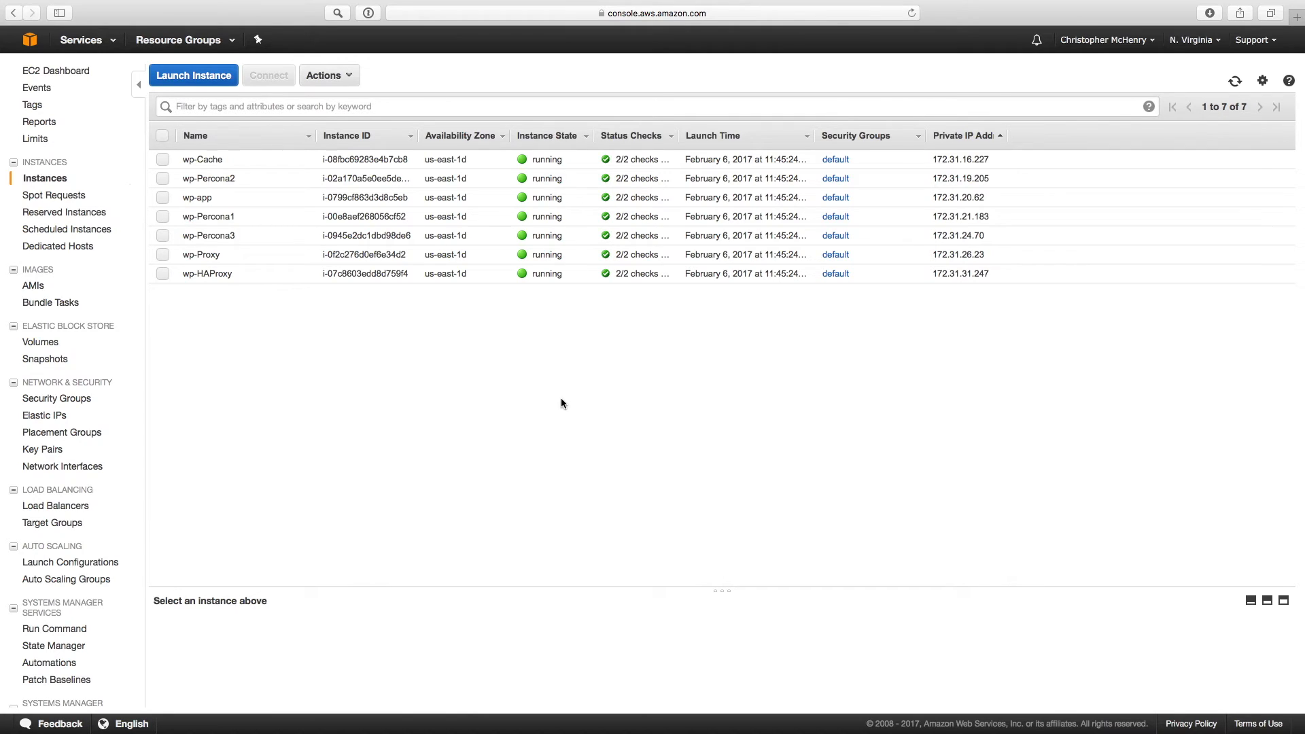
left_click(64, 398)
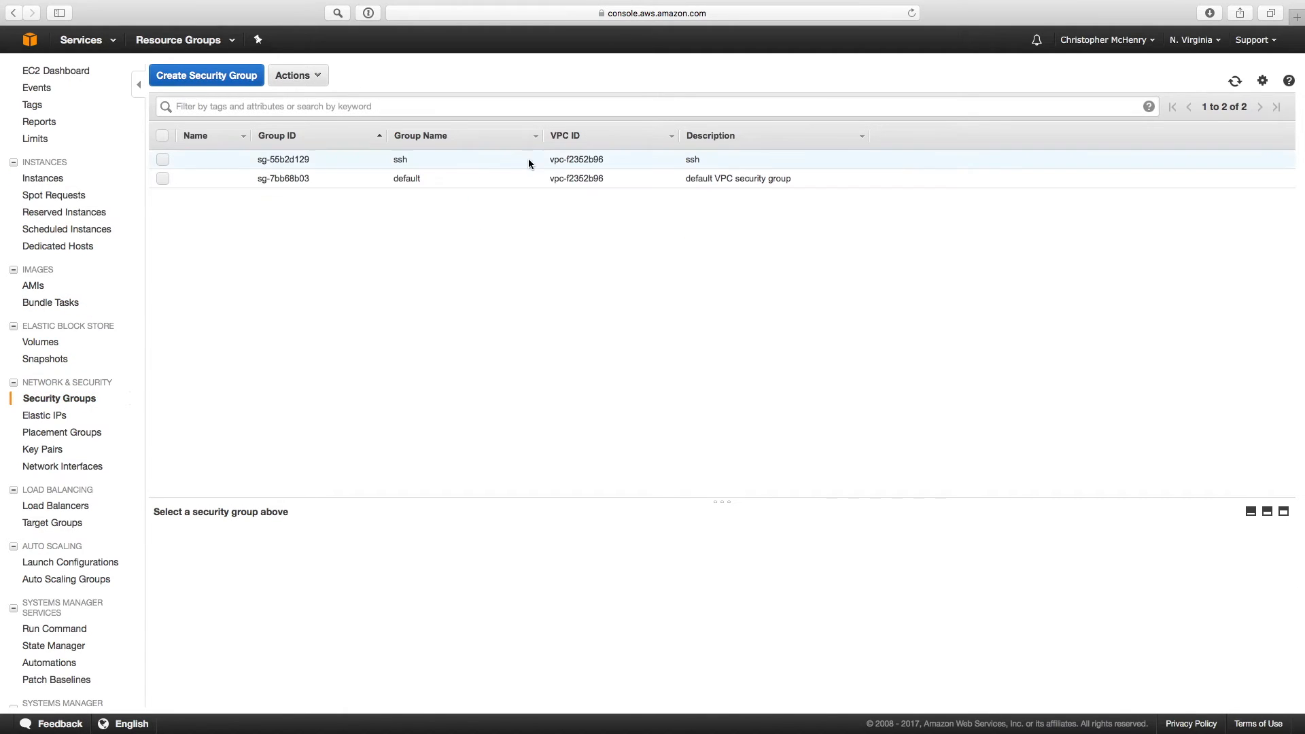
left_click(162, 178)
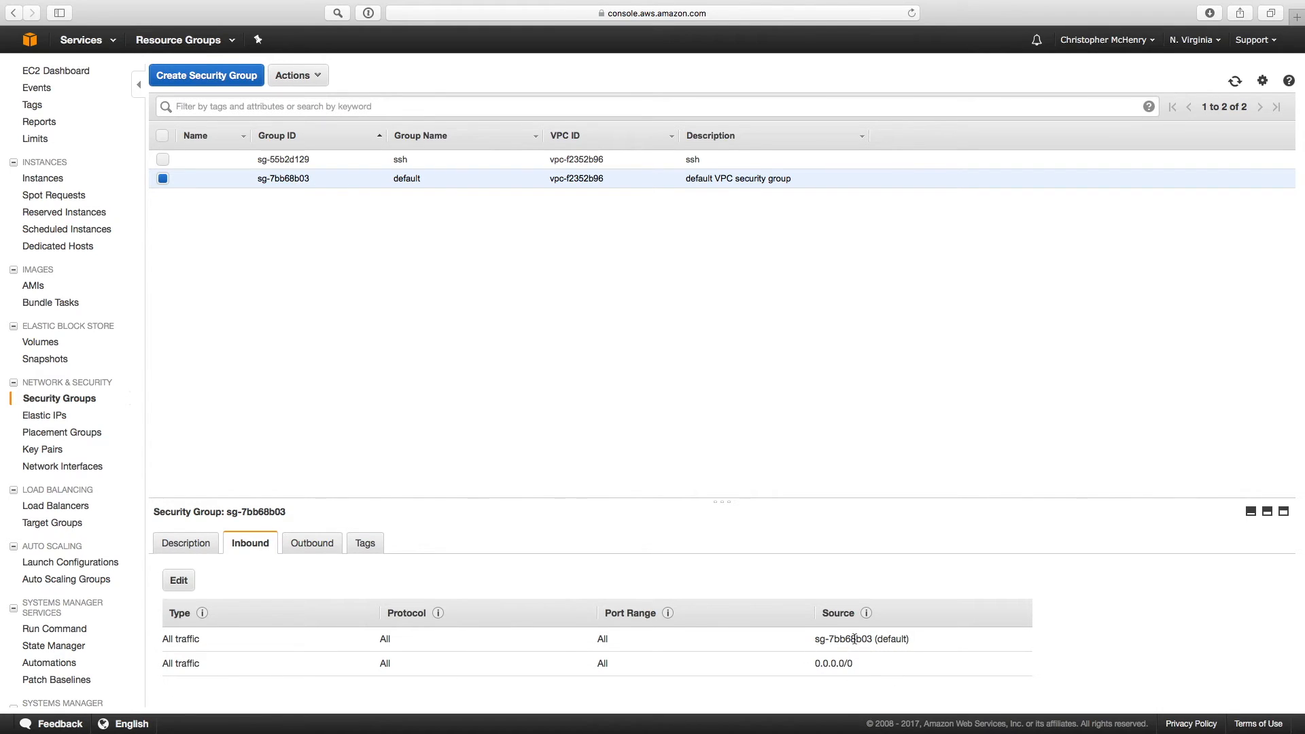
left_click(163, 178)
left_click(162, 158)
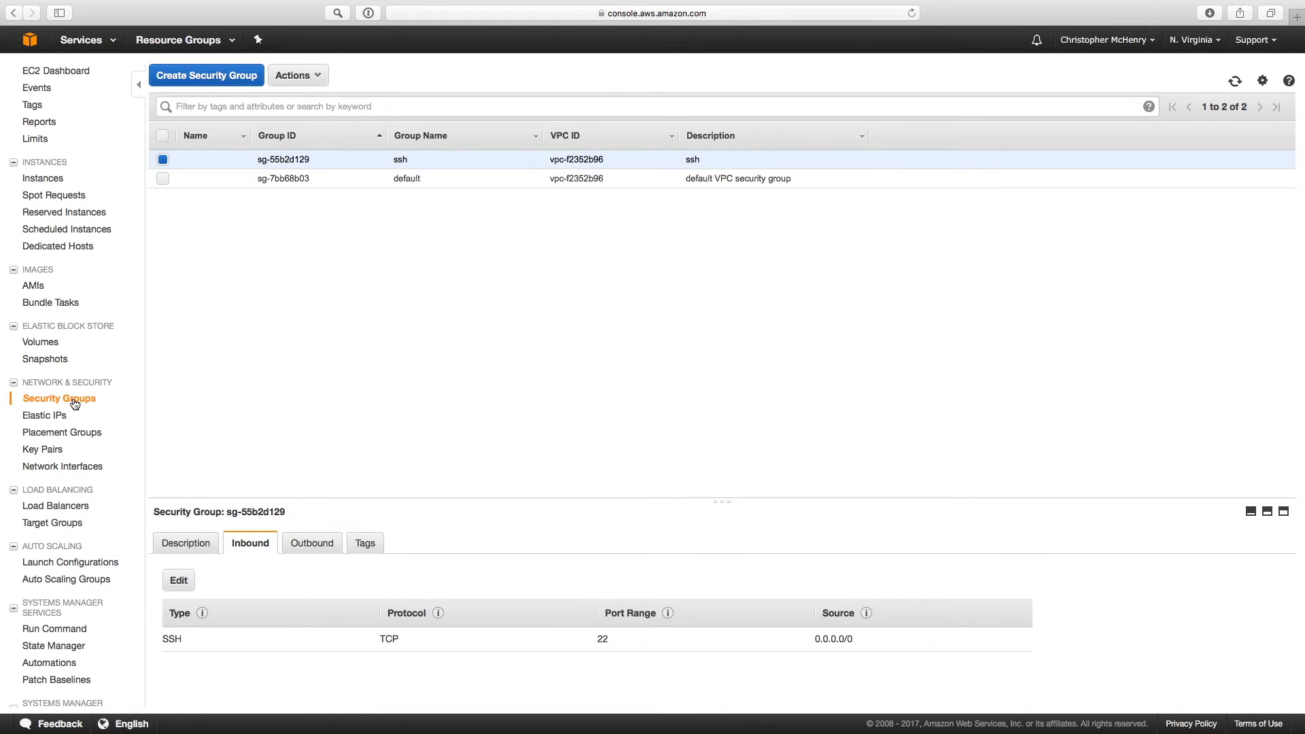
left_click(55, 178)
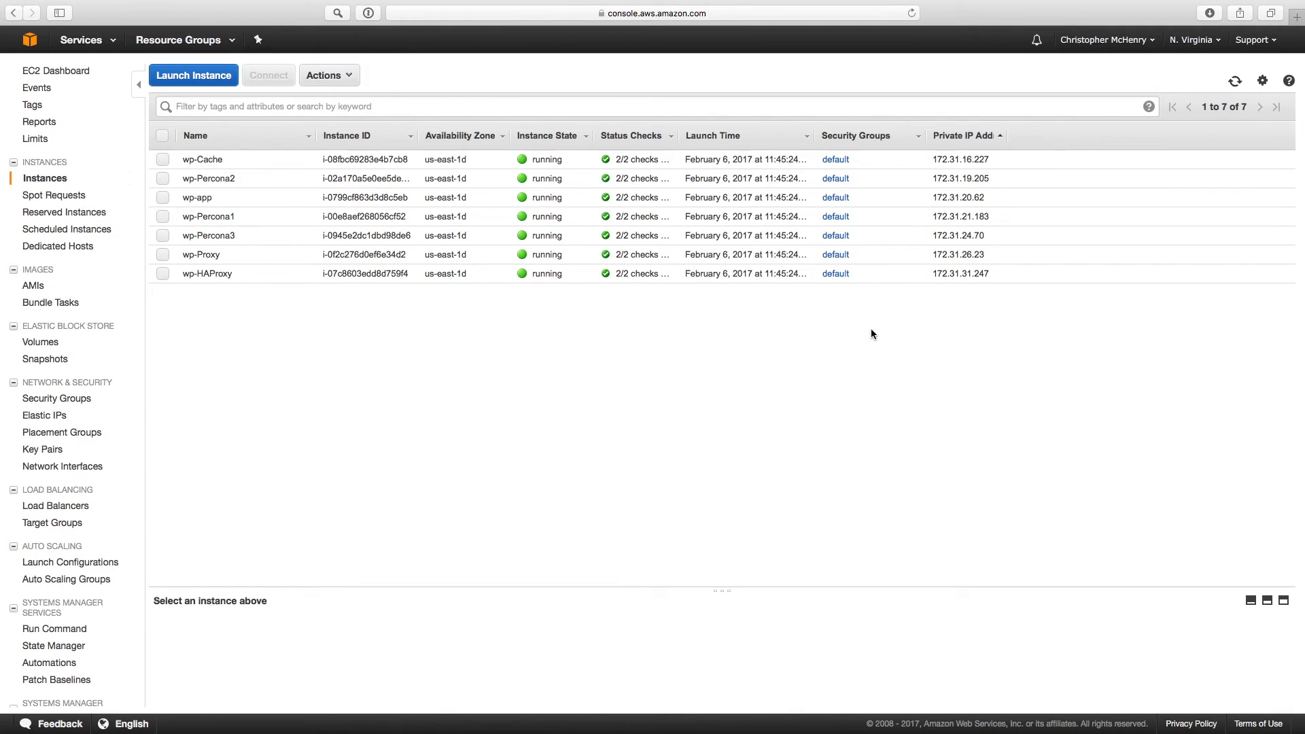
key("ctrl+Left")
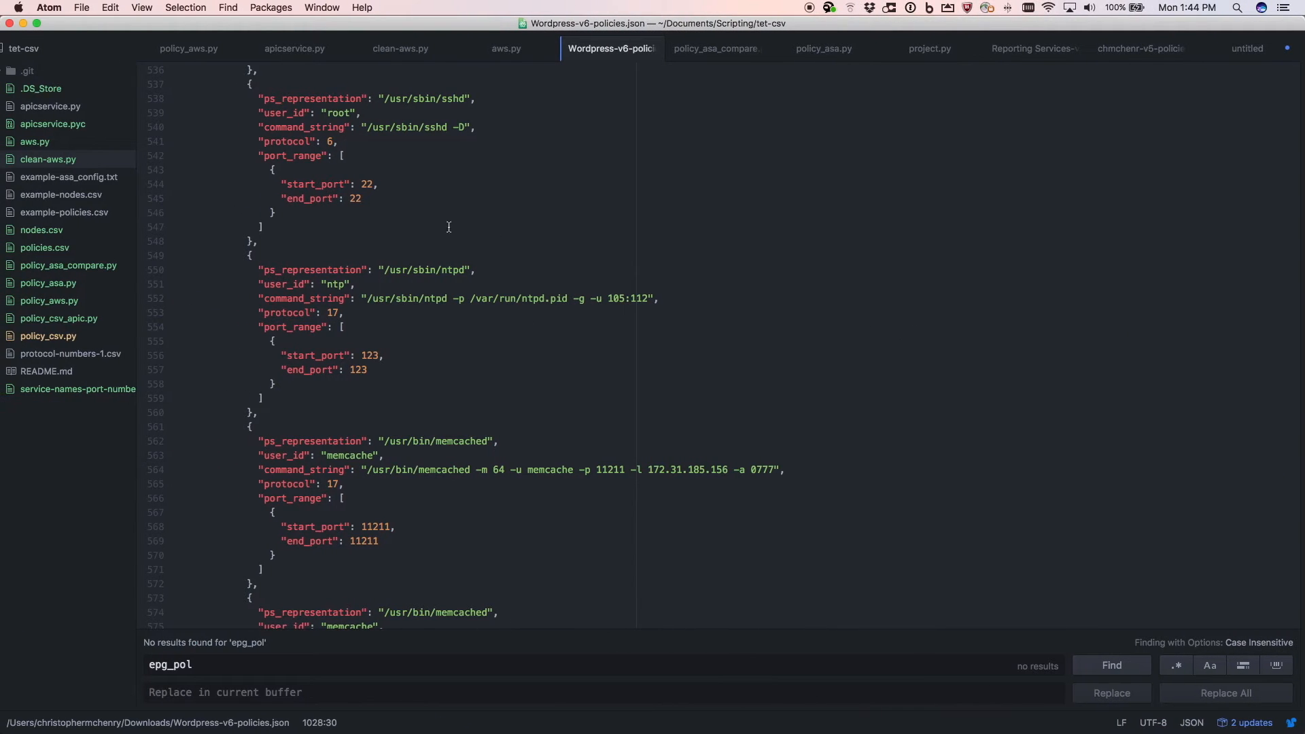
key("ctrl+Right")
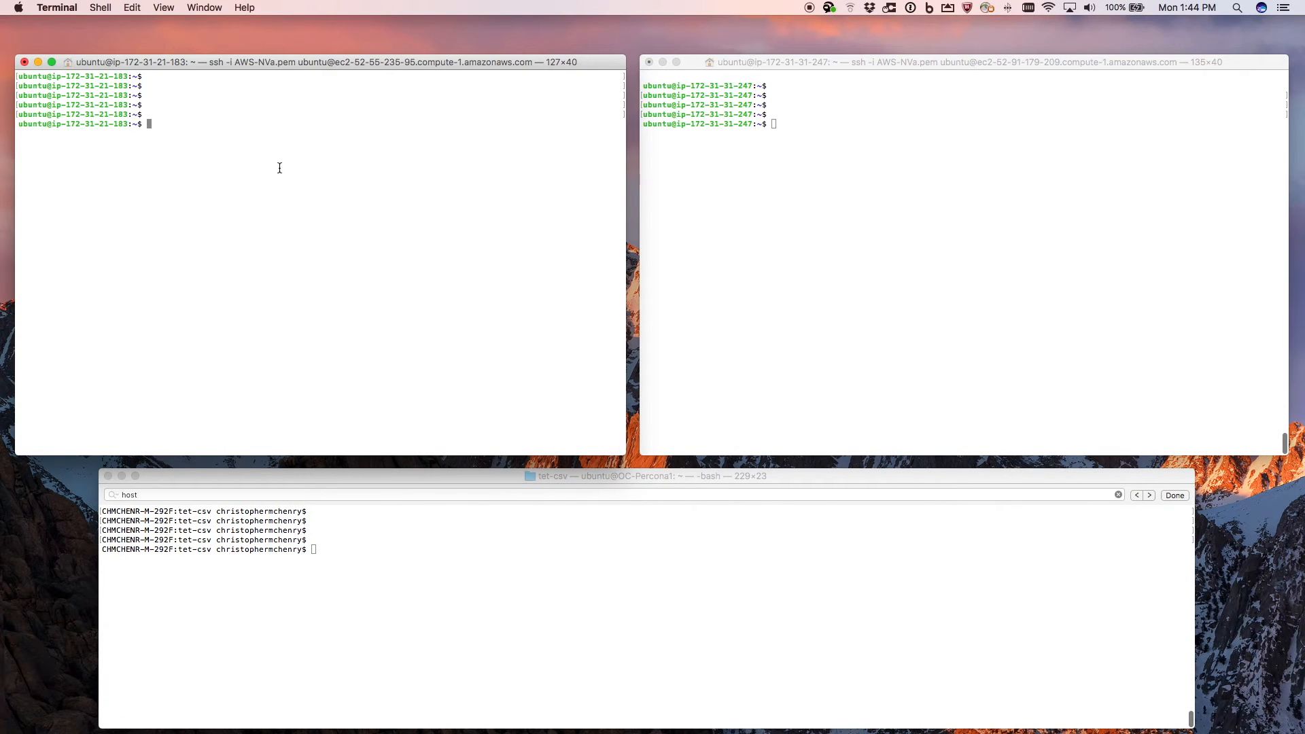
left_click(785, 170)
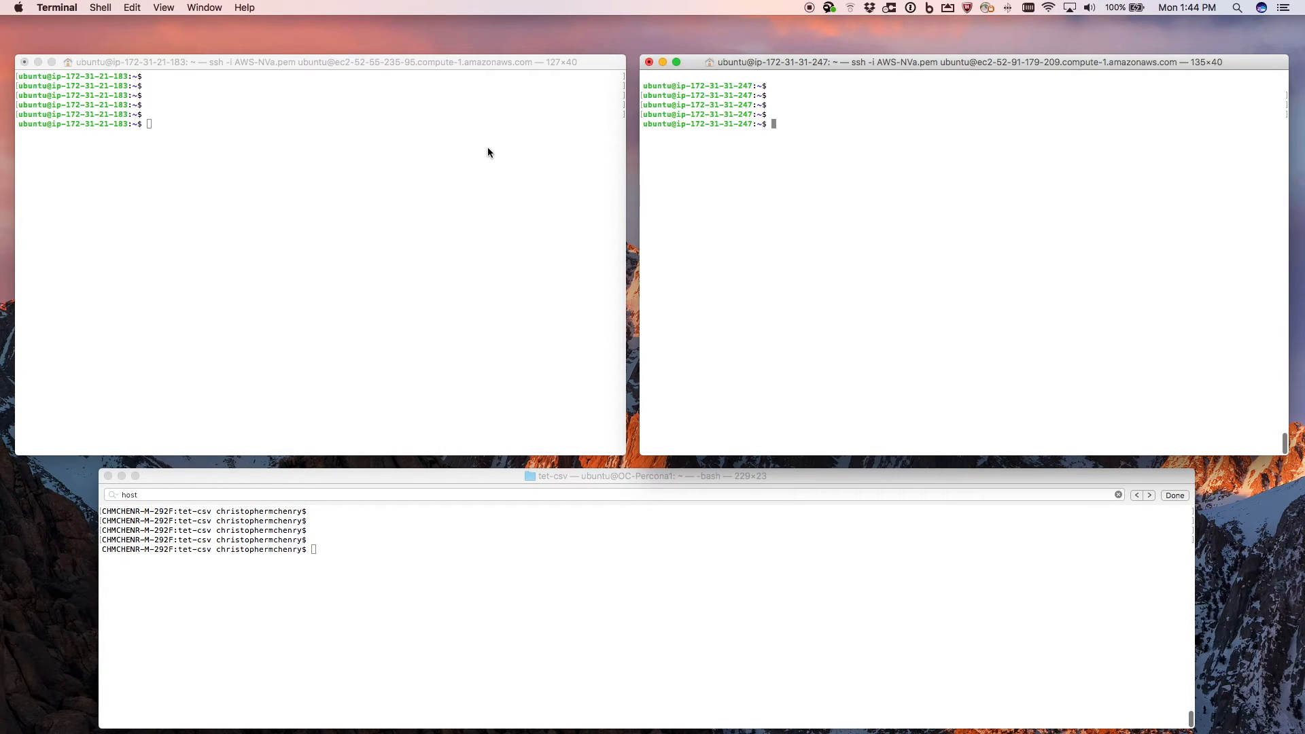
left_click(451, 146)
type("reset")
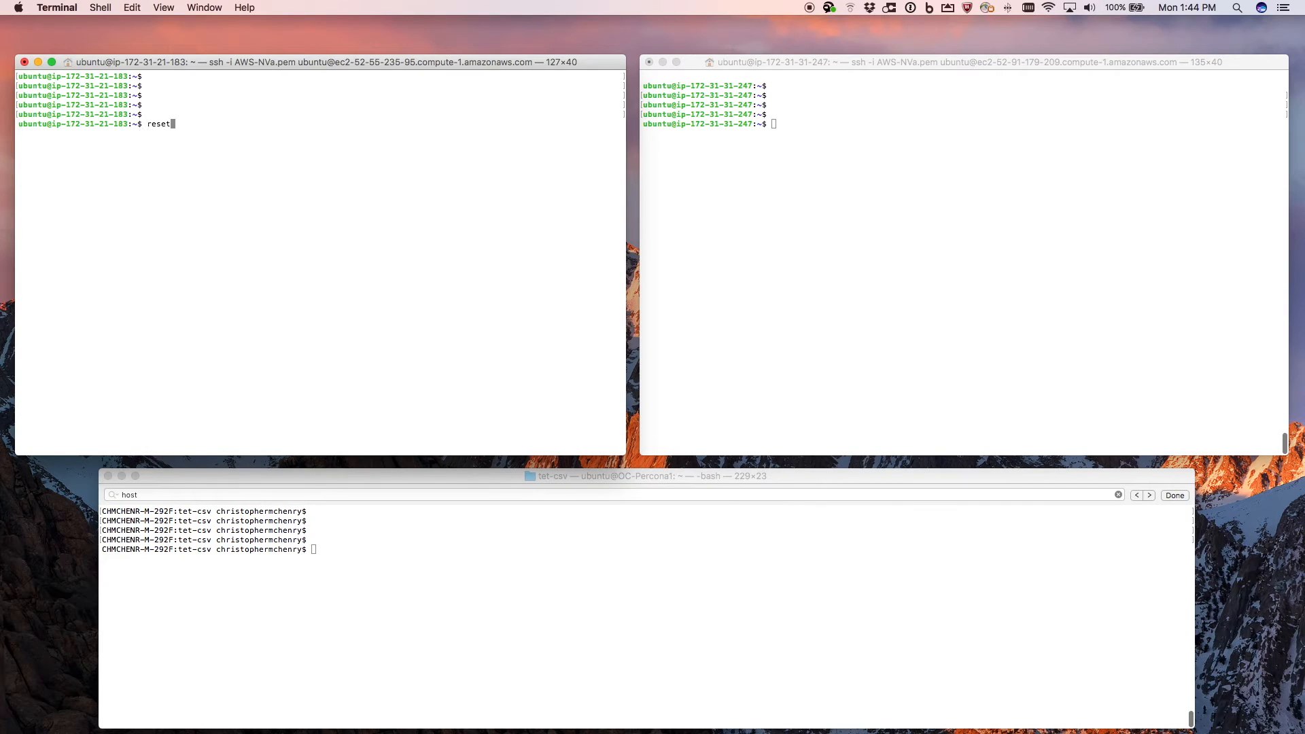
key("BackSpace")
key("BackSpace")
key("BackSpace")
key("BackSpace")
key("BackSpace")
type("mysql -u root -p")
key("Return")
key("Return")
key("Return")
key("Return")
key("Return")
key("Return")
key("Return")
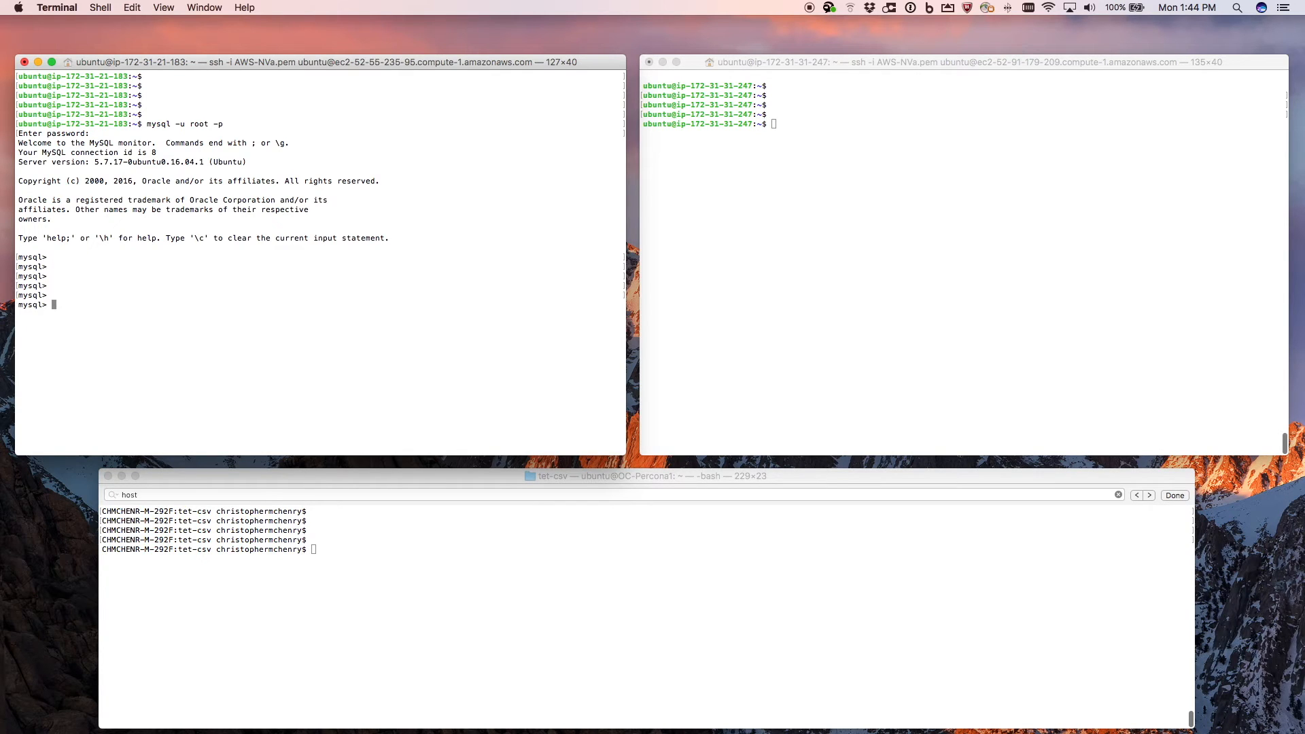
left_click(938, 114)
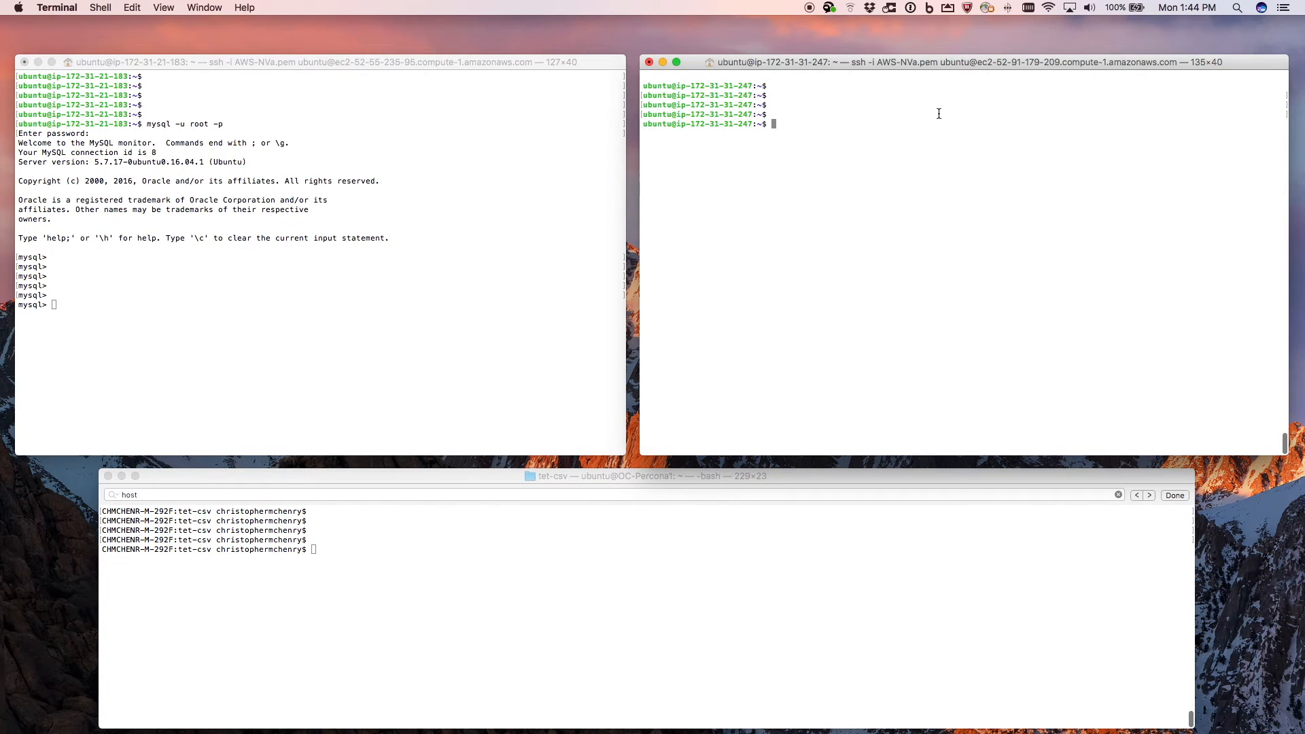
type("my")
key("BackSpace")
key("BackSpace")
type("ping 172.31.21.183")
key("Return")
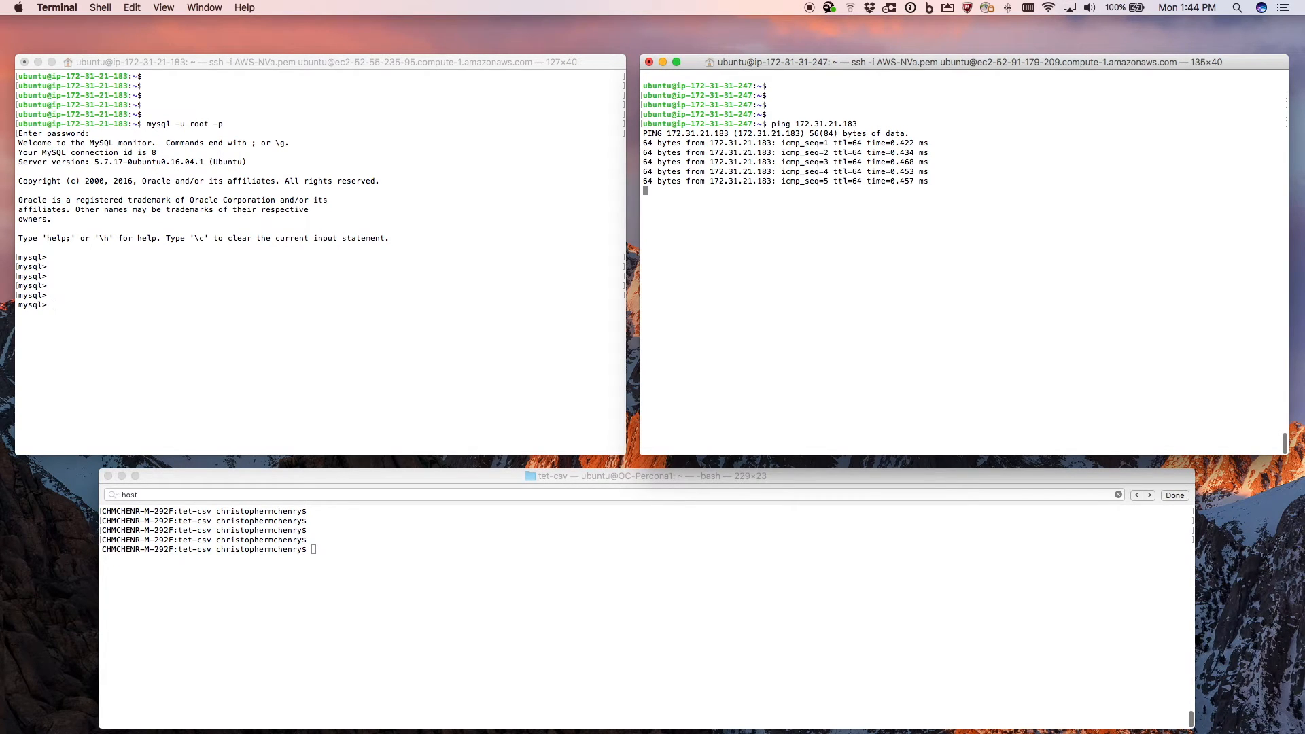
key("ctrl+c")
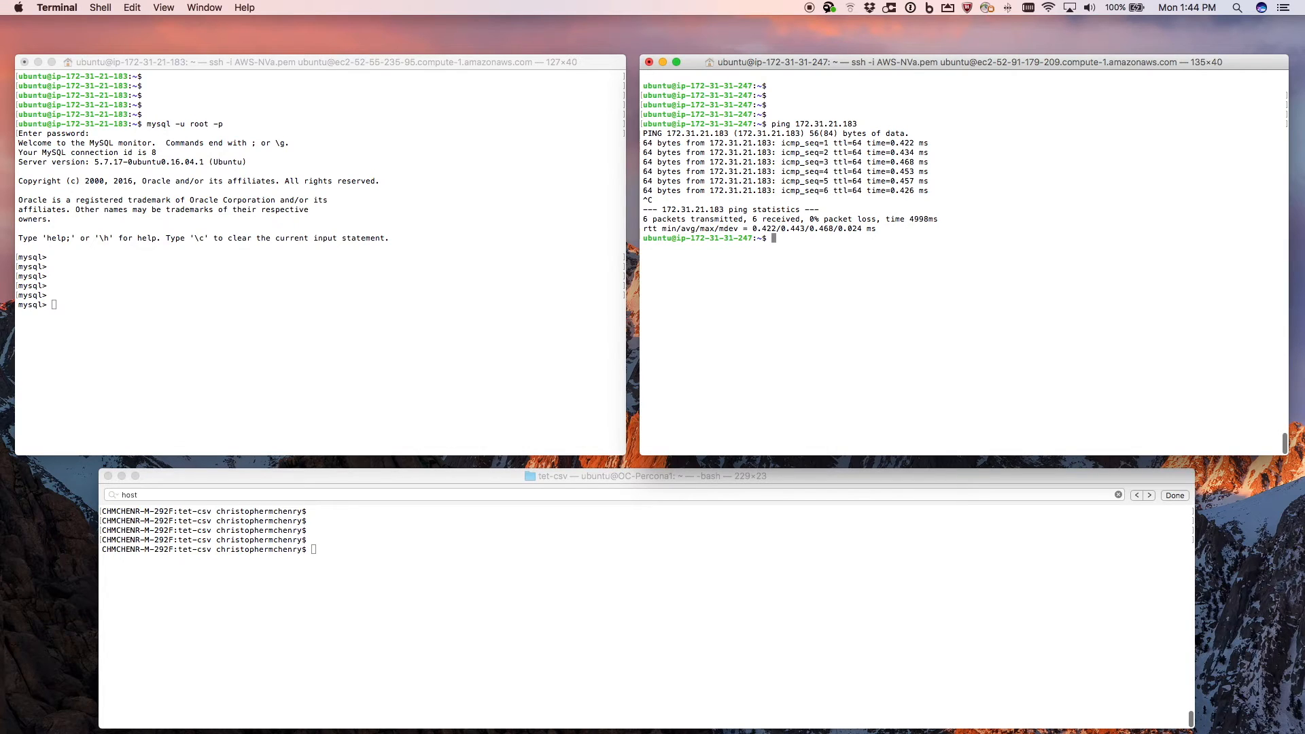
type("curl 172.31.21.183")
key("Return")
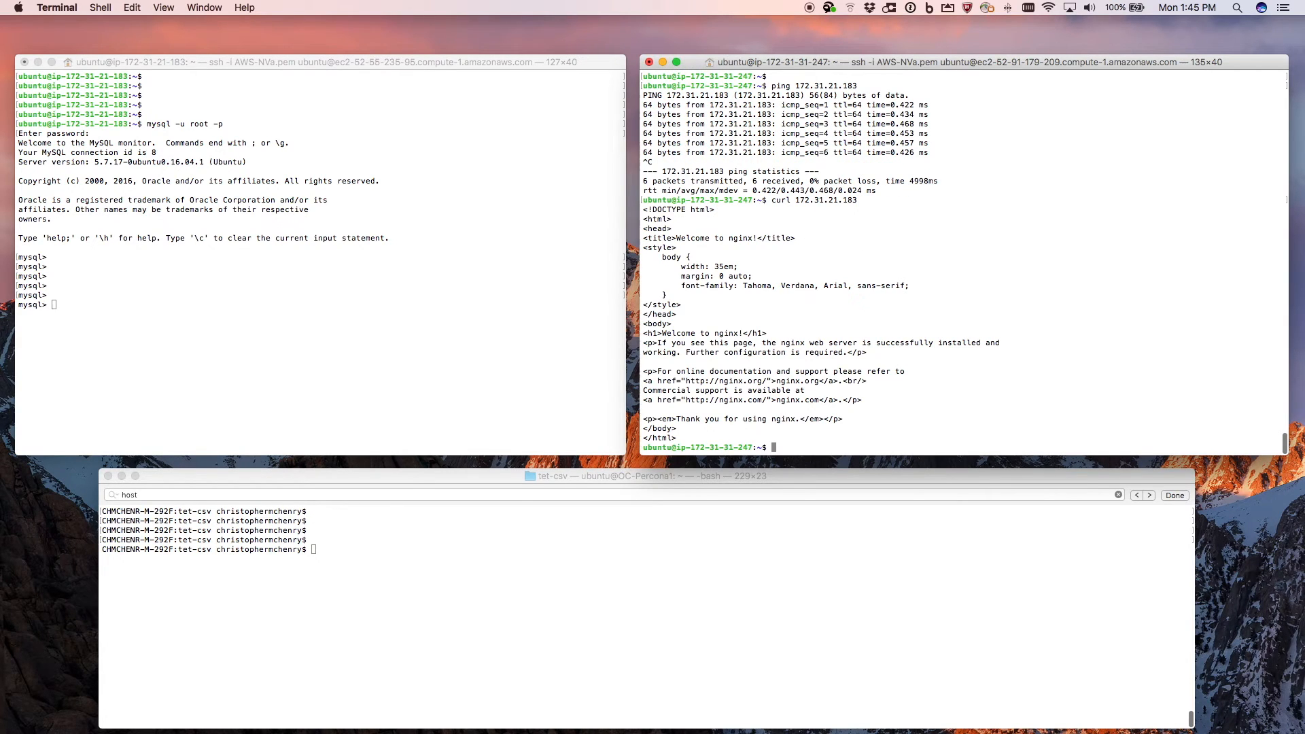
key("Up")
key("Up")
key("Return")
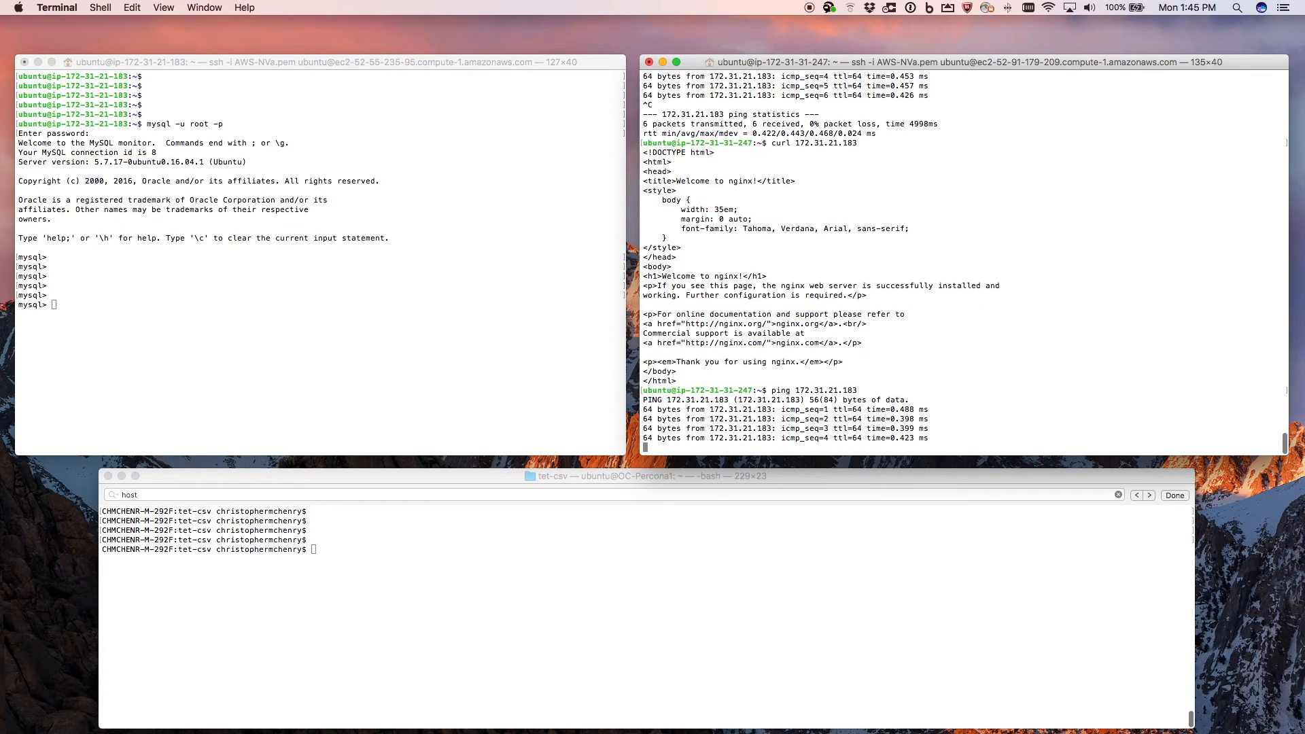
left_click(267, 255)
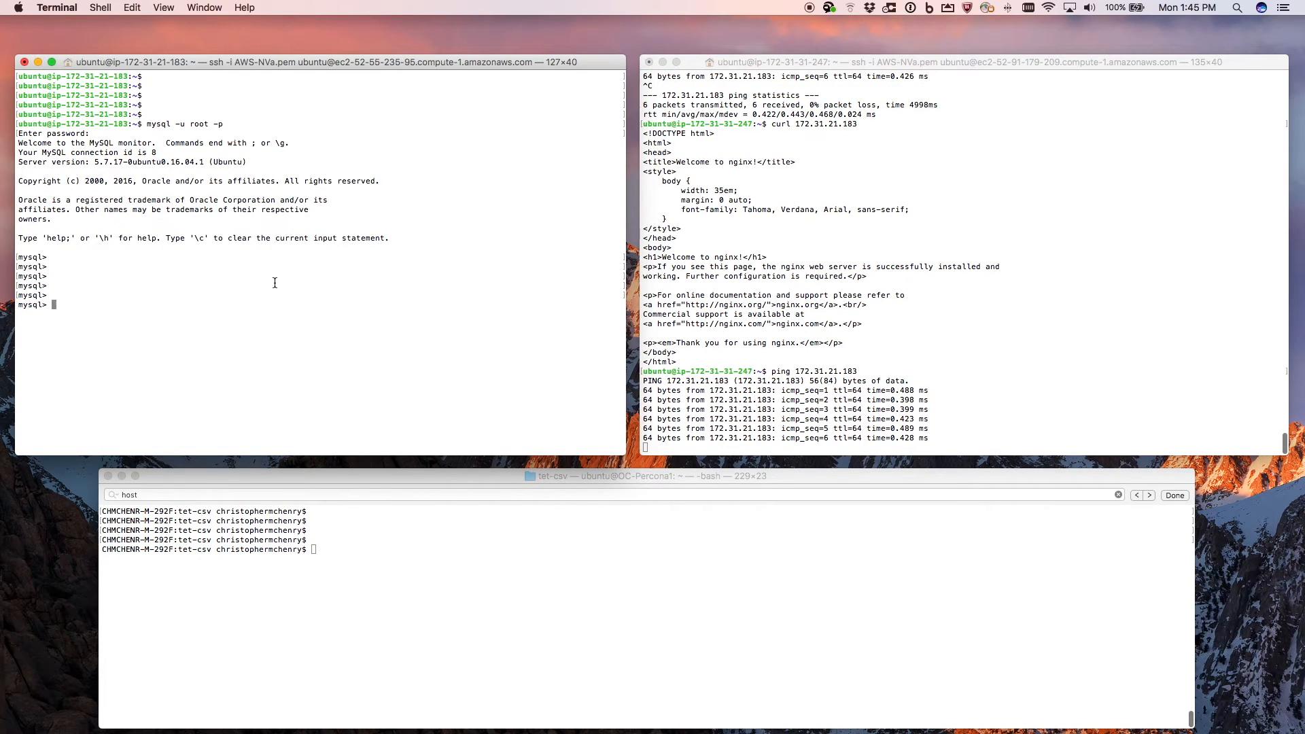
type("exit")
key("Return")
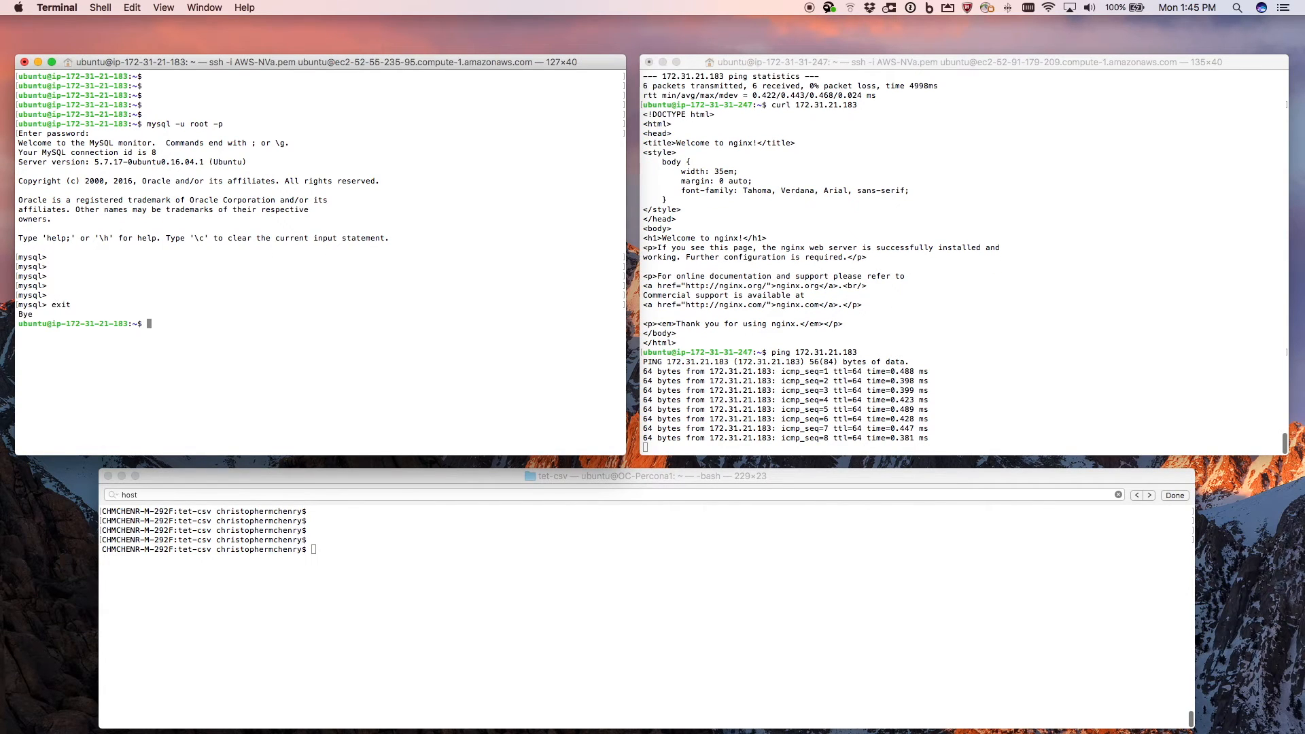
- In the local tet-csv terminal, rerun policy_aws.py with --config pointing to the downloaded Wordpress-v6-policies.json
left_click(400, 624)
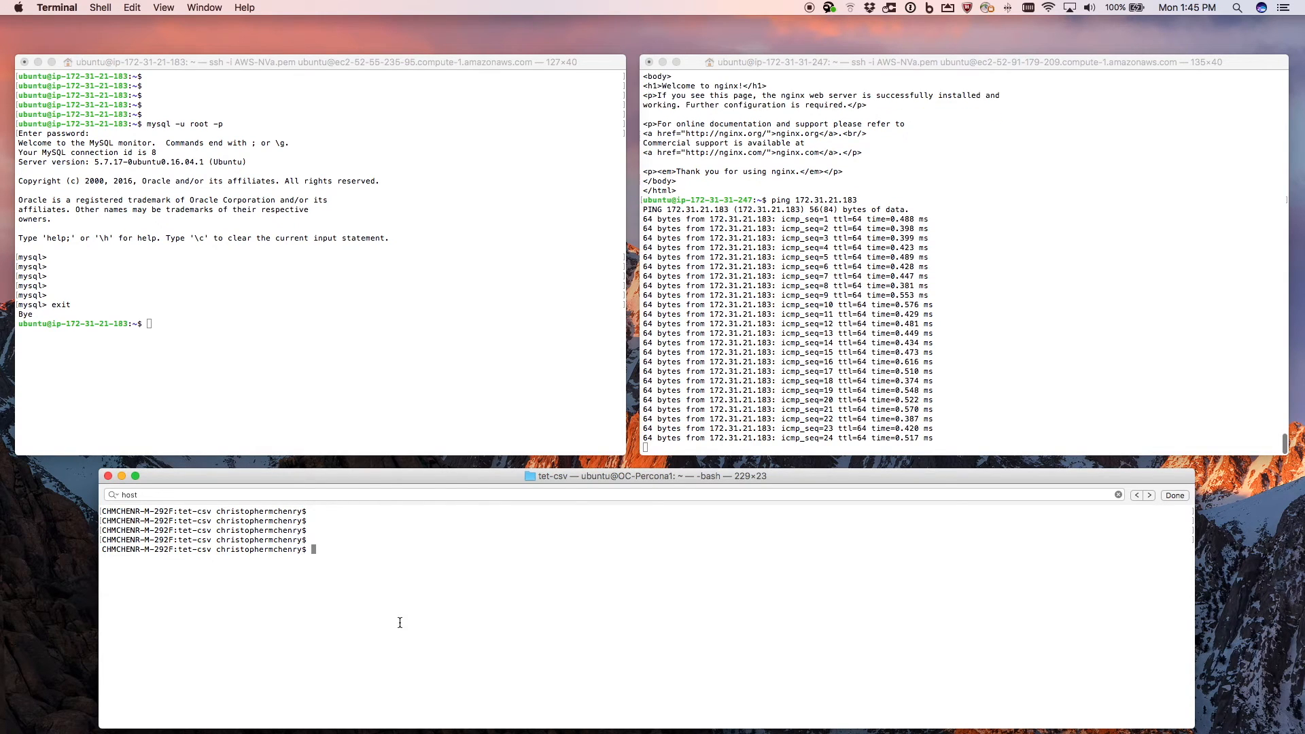
type("python clean-aws.py")
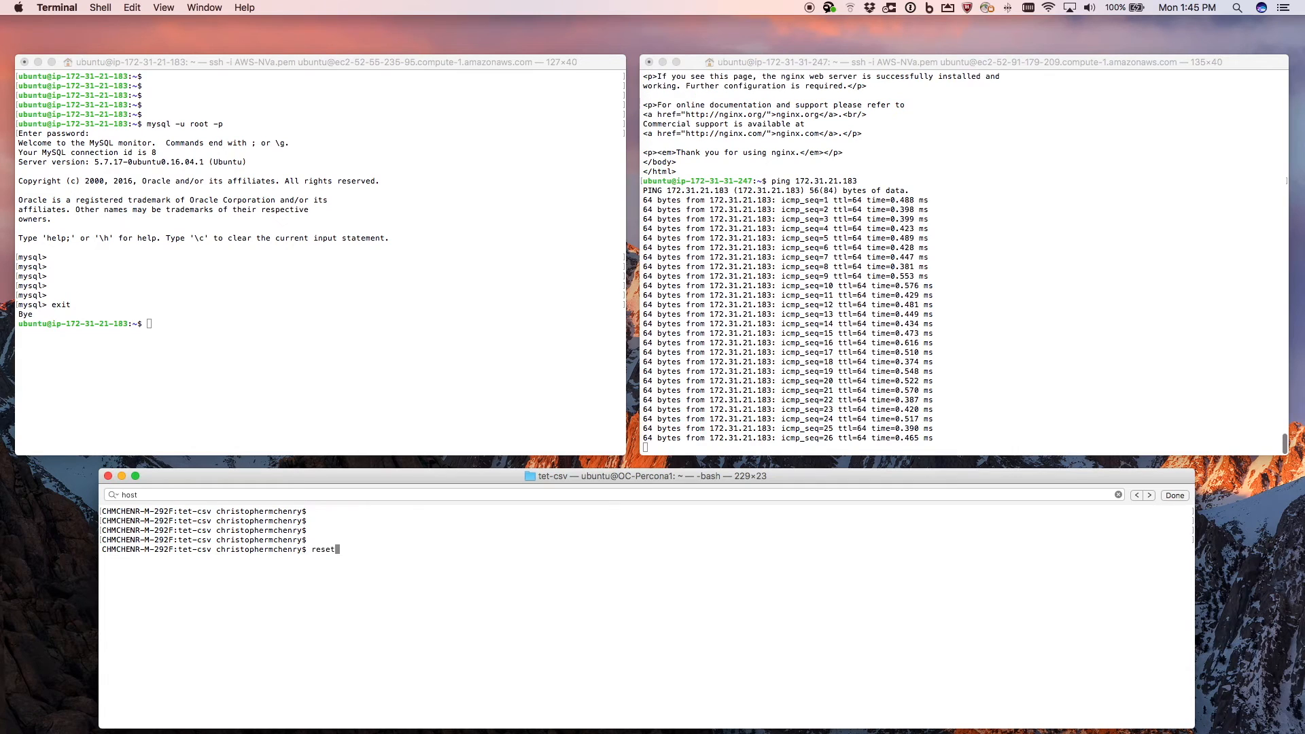
key("Up")
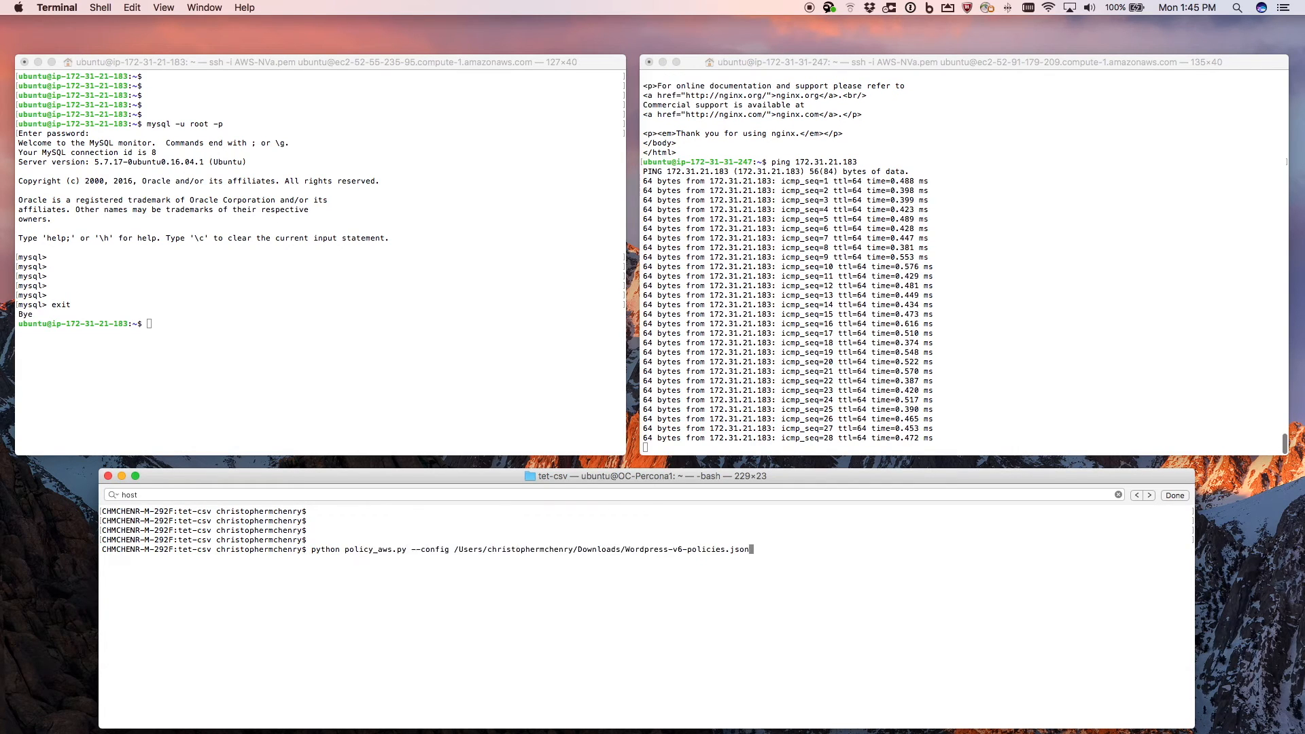
key("Return")
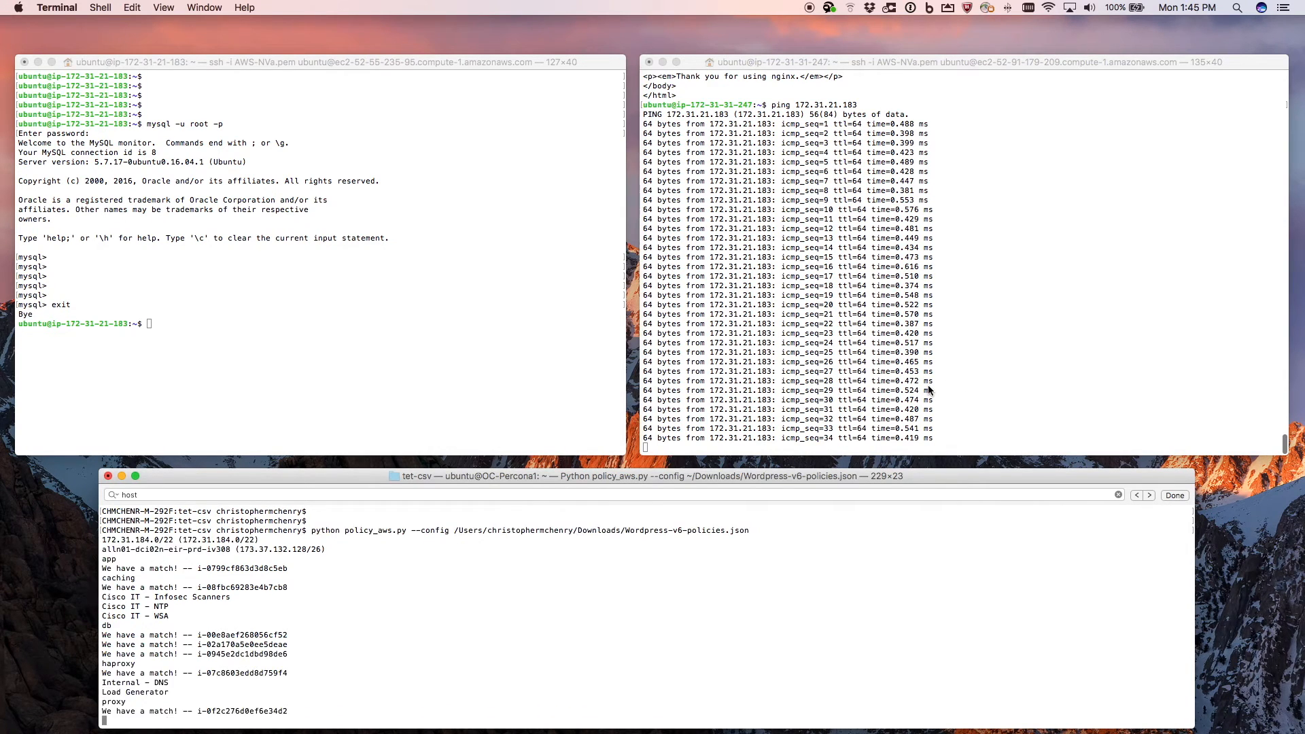
left_click(929, 390)
key("Return")
key("Return")
key("Return")
key("Return")
key("Return")
key("Return")
key("Return")
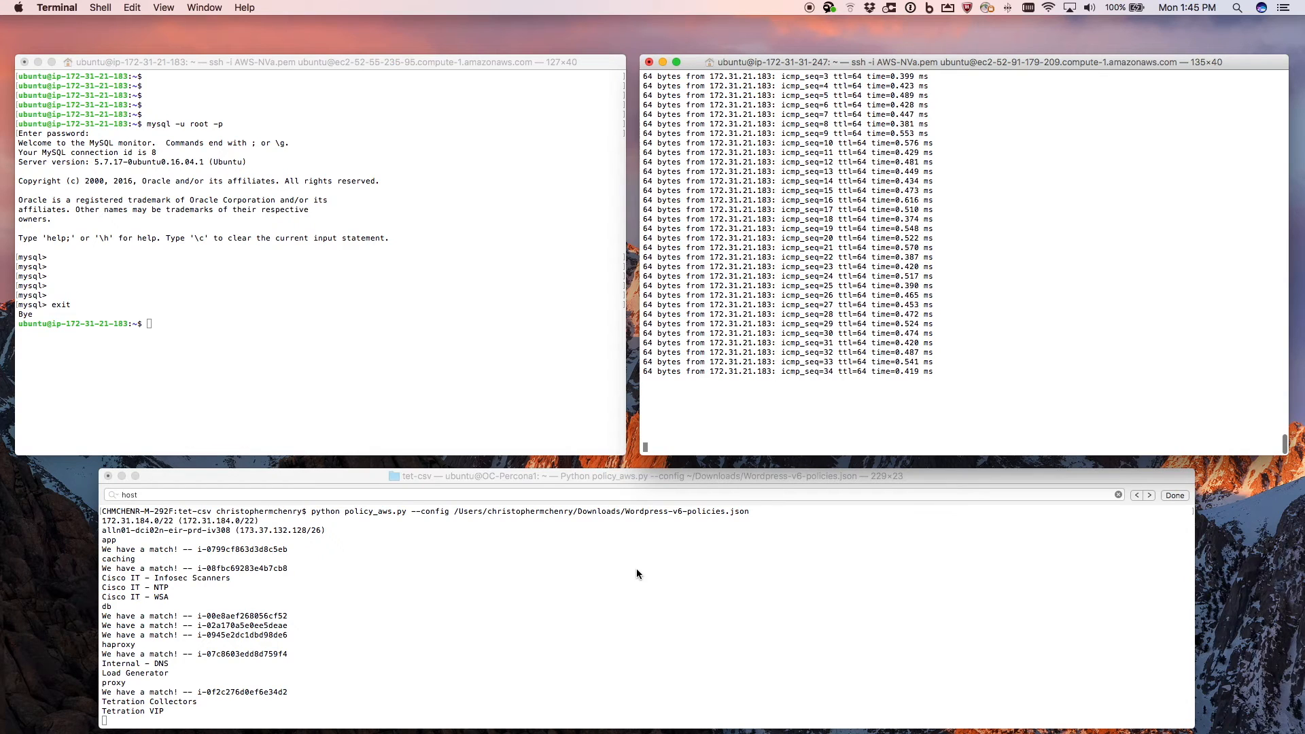
- Switch to the AWS EC2 console and review the group-db security group's inbound rules and the instances' assigned security groups
key("ctrl+Right")
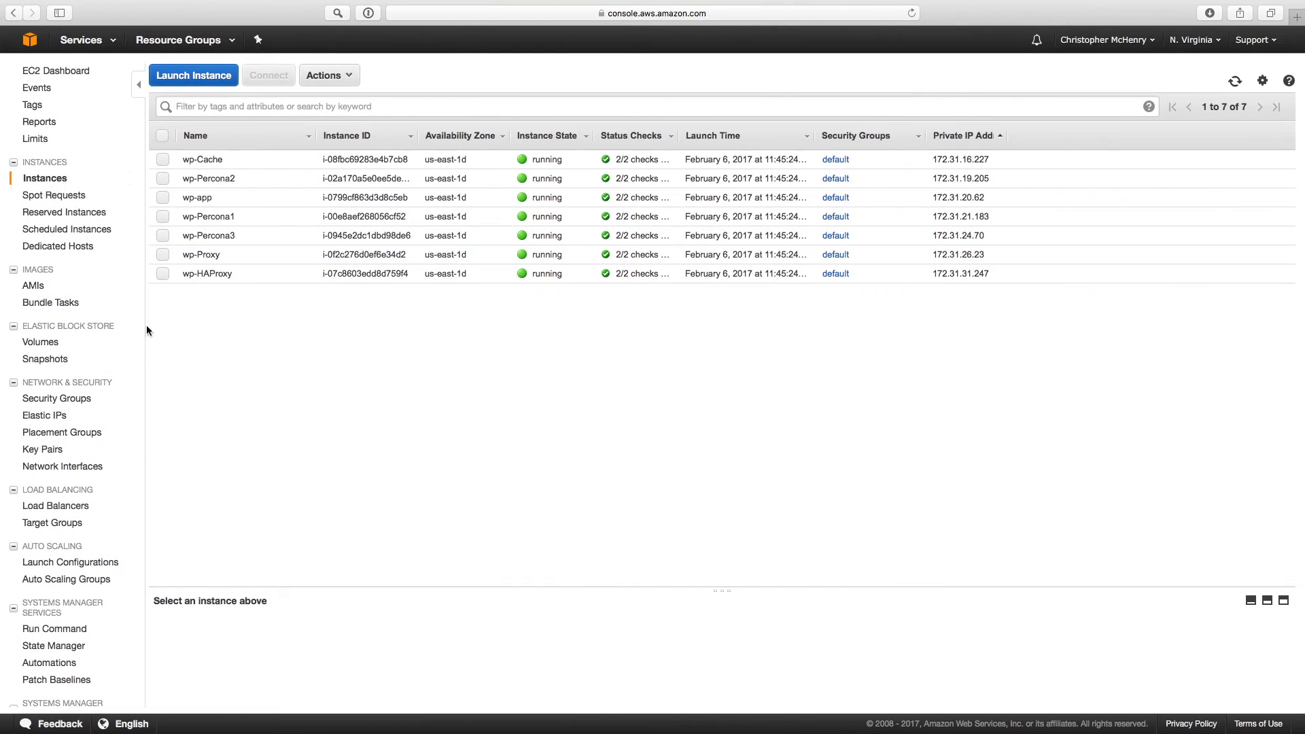
left_click(75, 401)
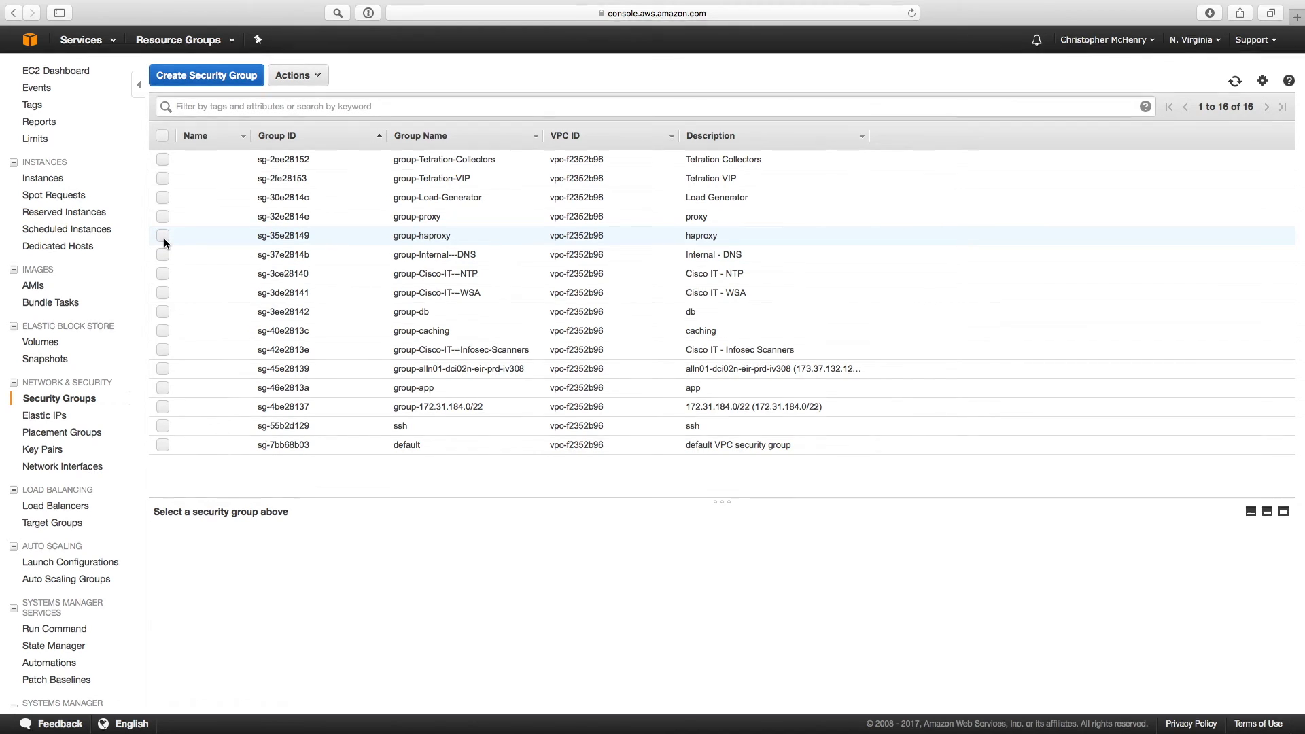
left_click(163, 312)
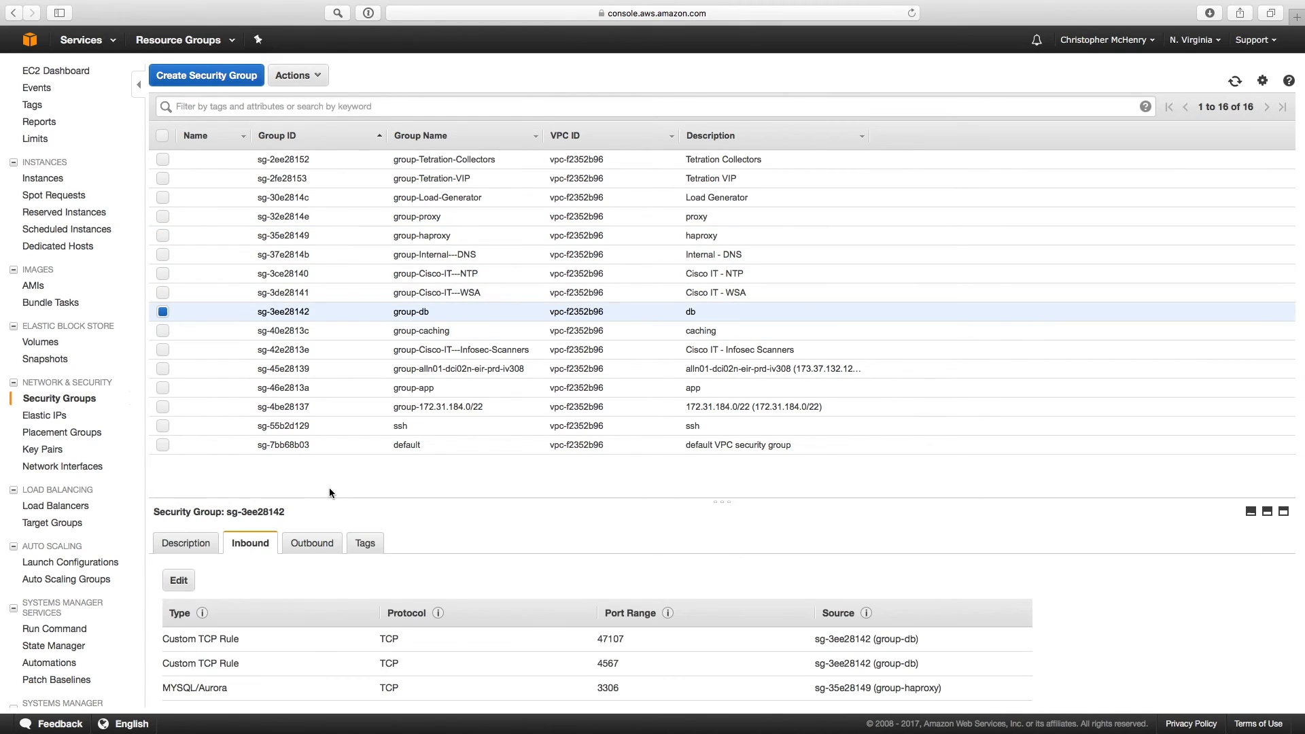
scroll(446, 641, "down", 1)
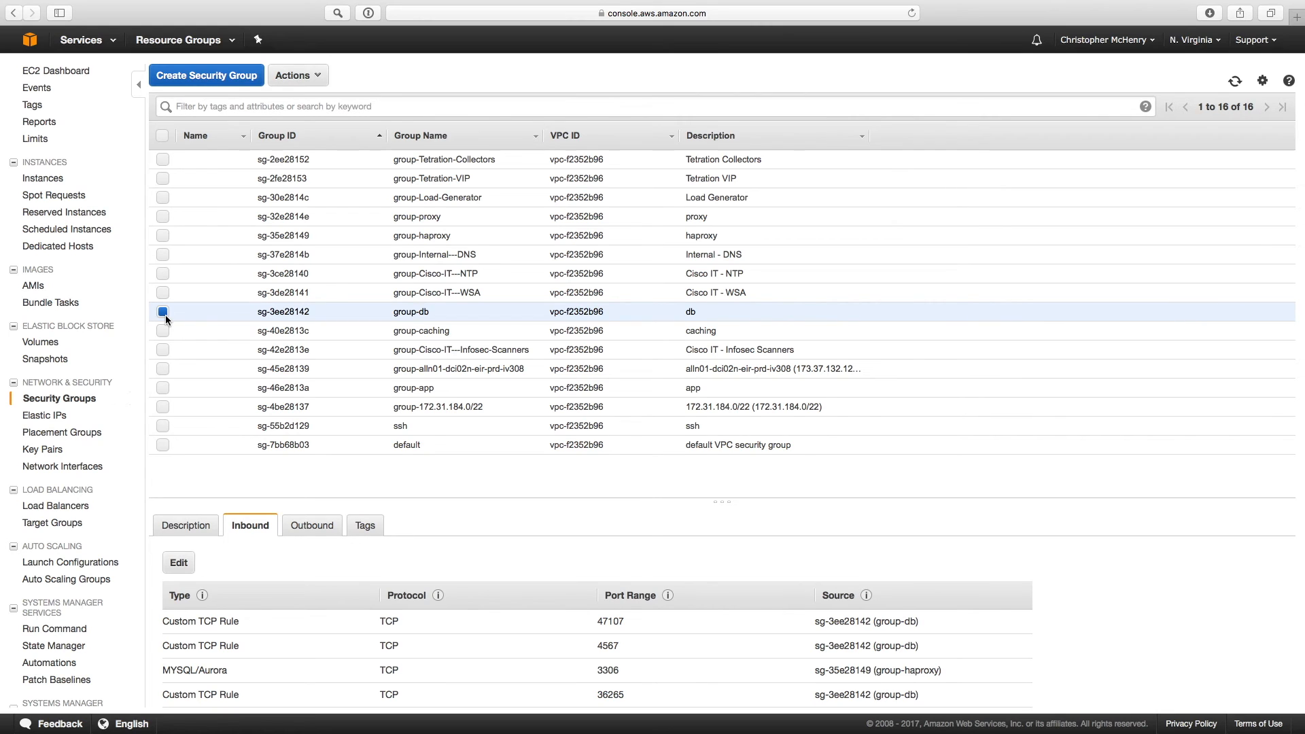
left_click(45, 179)
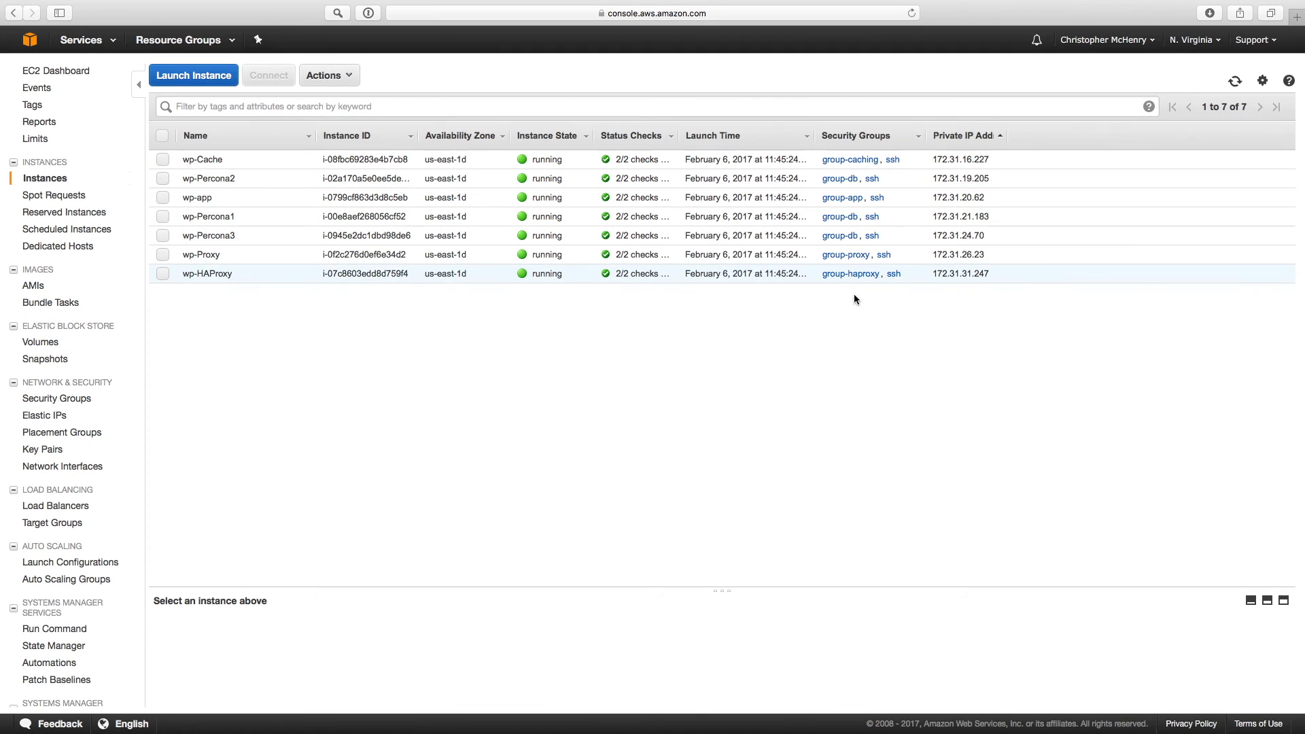
key("ctrl+Left")
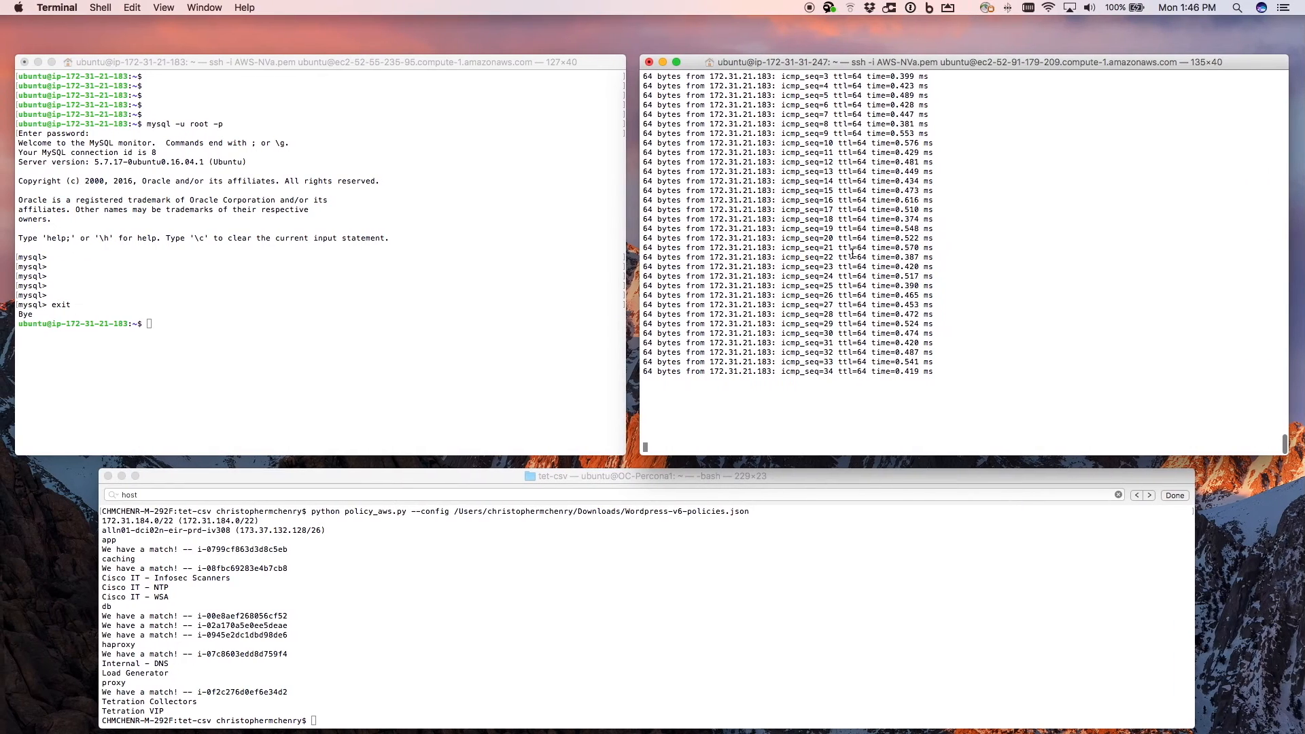
key("ctrl+c")
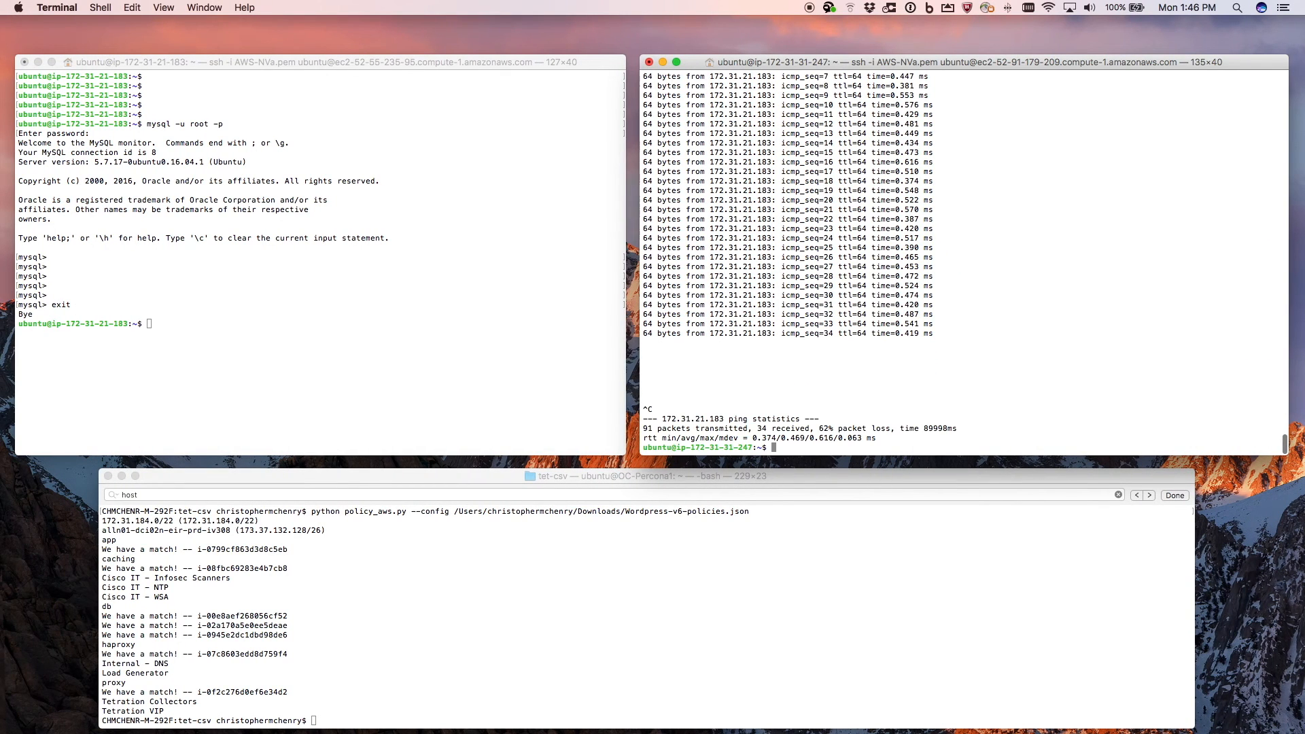
key("Up")
key("Down")
key("Up")
key("Up")
key("Return")
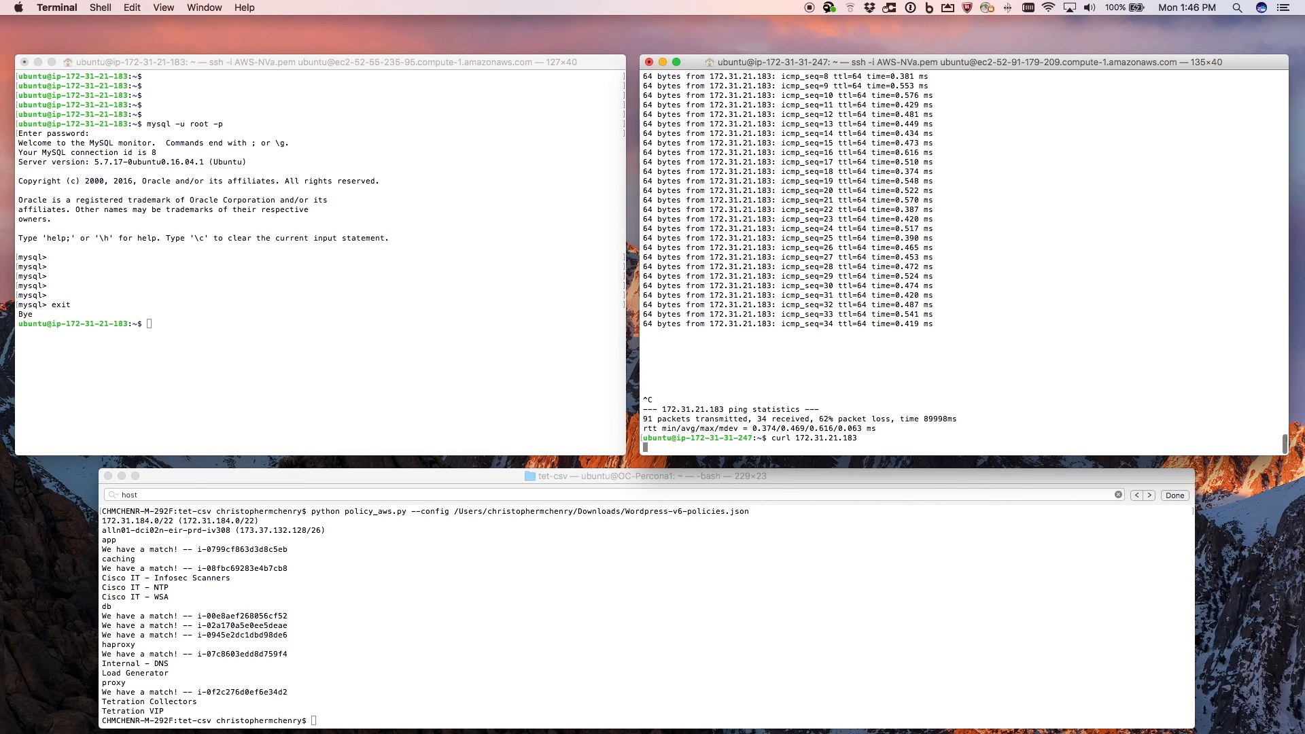
- Cancel the curl and connect to the remote database with mysql -h 172.31.21.183 -u root -p
key("ctrl+c")
key("Up")
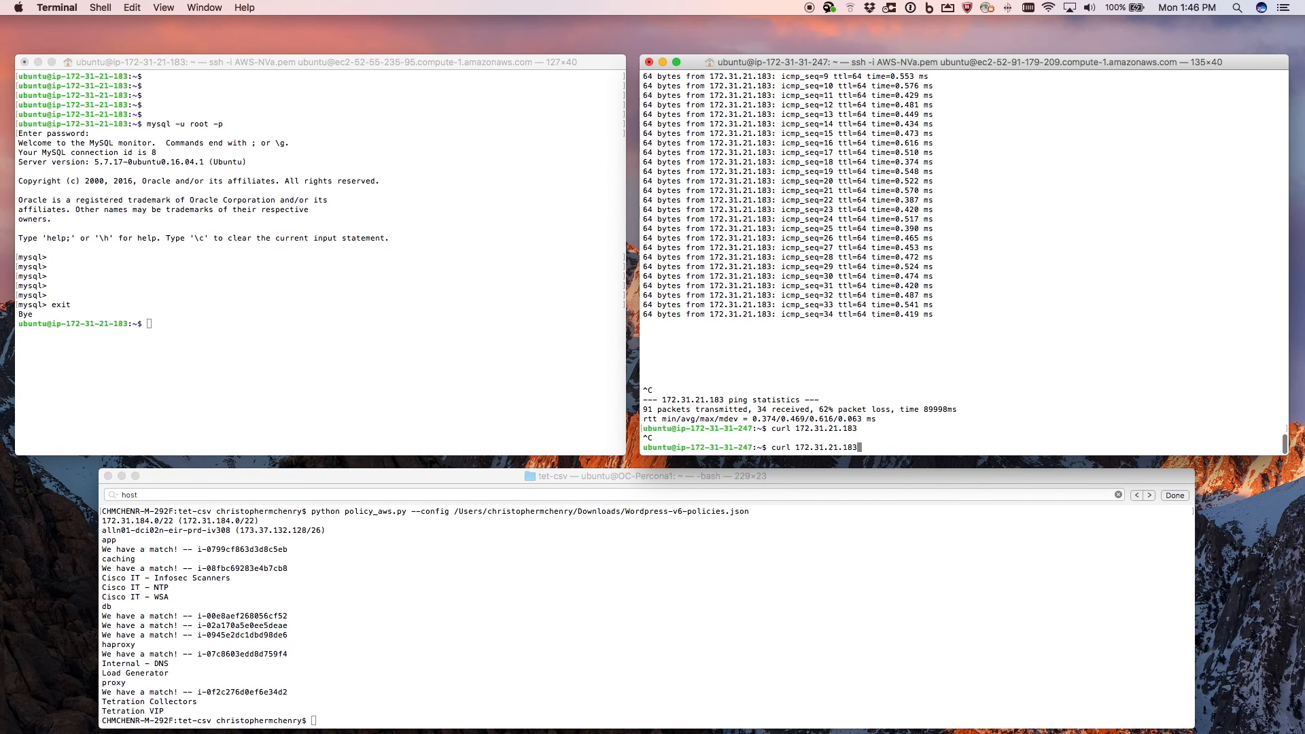
key("Down")
type("mysql -h 172.31.21.183 -u root -p")
key("Return")
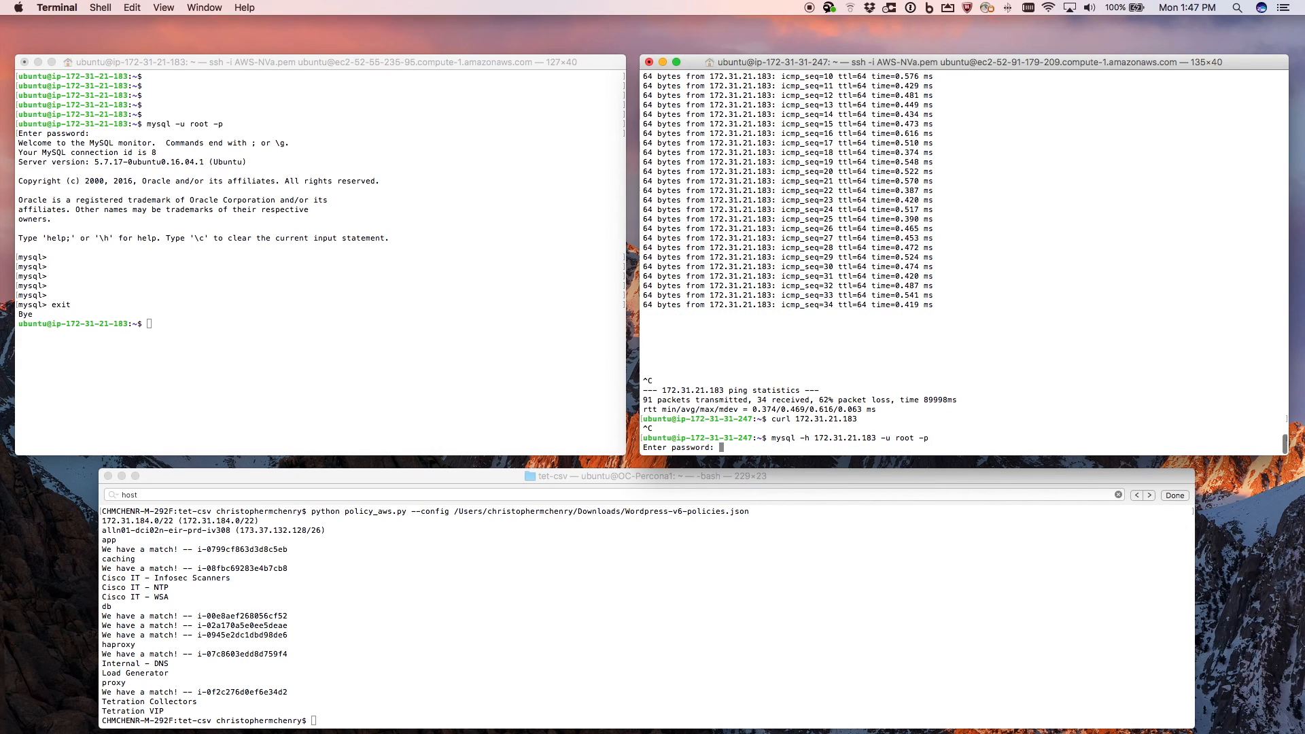
key("Return")
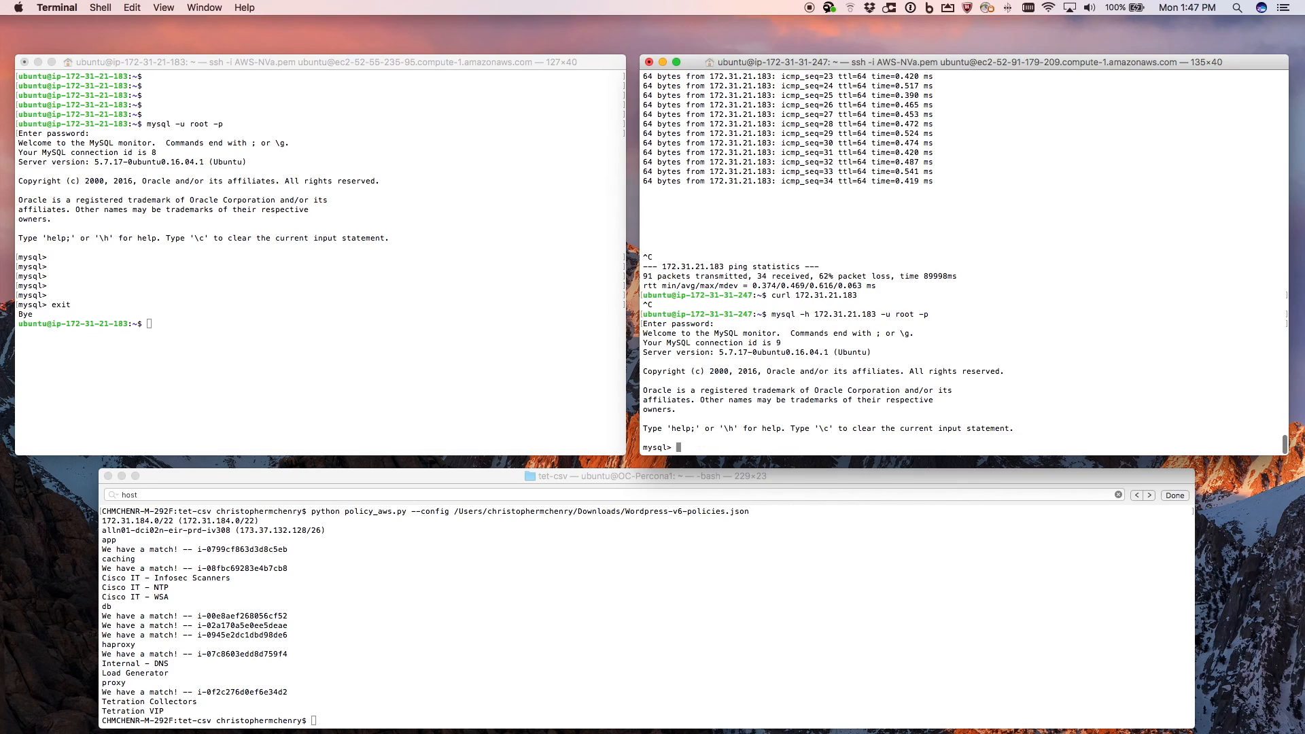
key("Return")
key("Return")
key("Return")
key("Return")
key("Return")
key("Return")
key("Return")
key("Return")
key("Return")
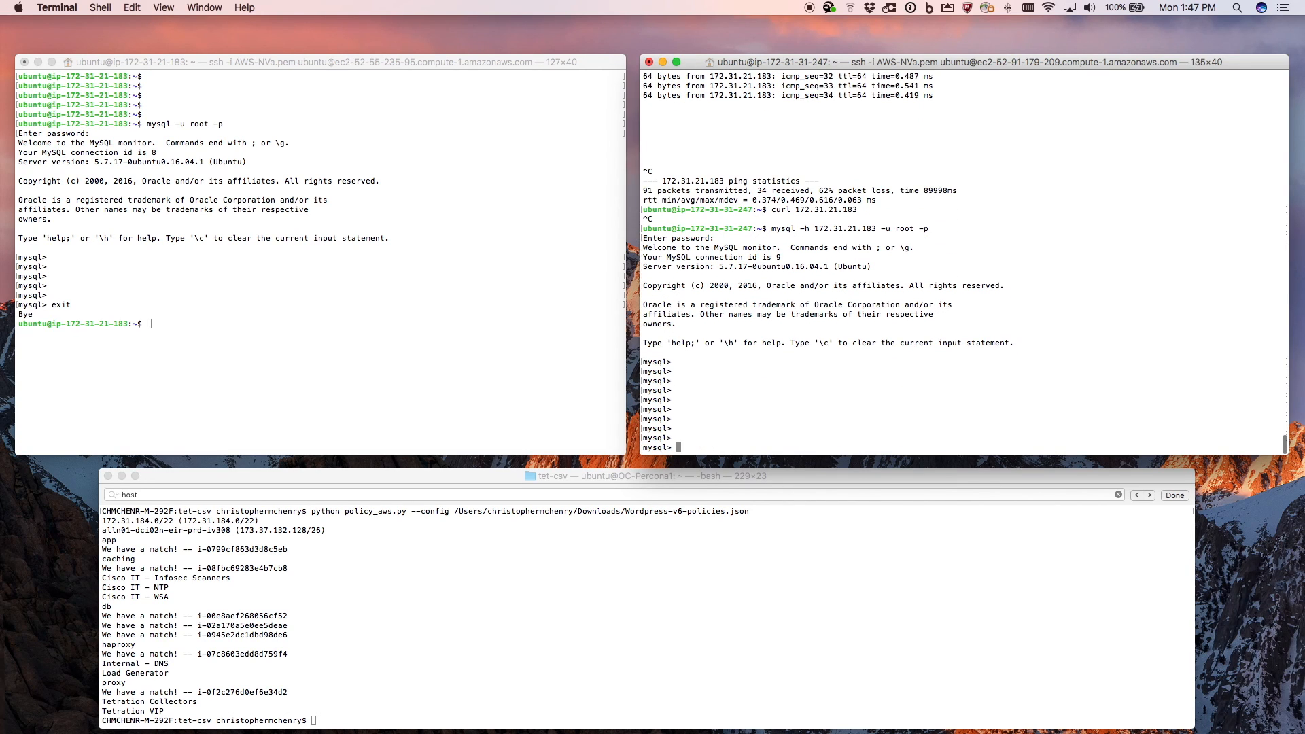